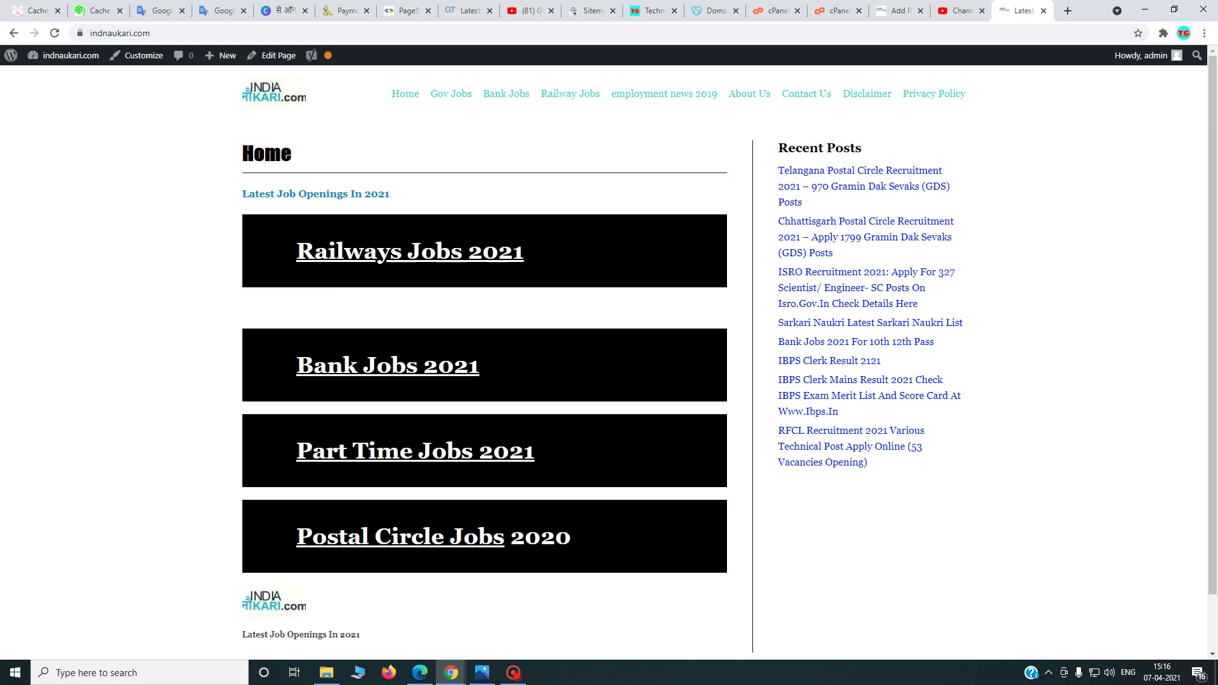
# Review the indnaukari.com home page and the full ISRO Recruitment 2021 post as they currently appear.
pyautogui.scroll(-1, 555, 331)
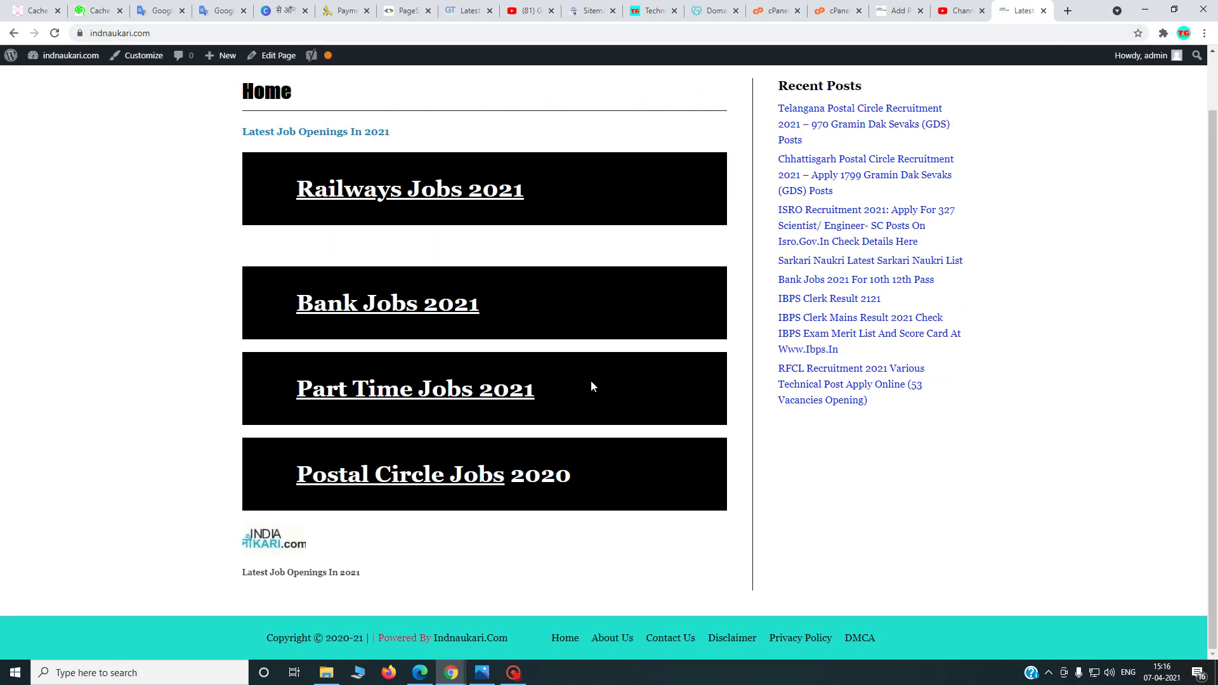
pyautogui.scroll(1, 591, 381)
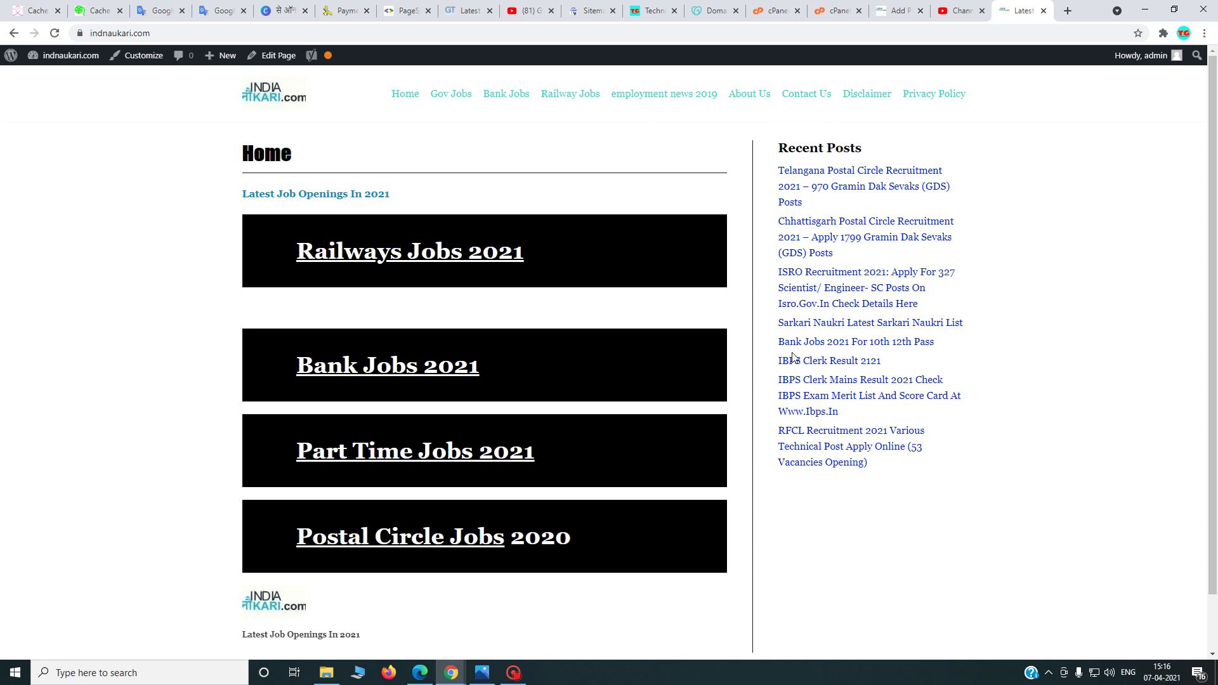
pyautogui.click(821, 306)
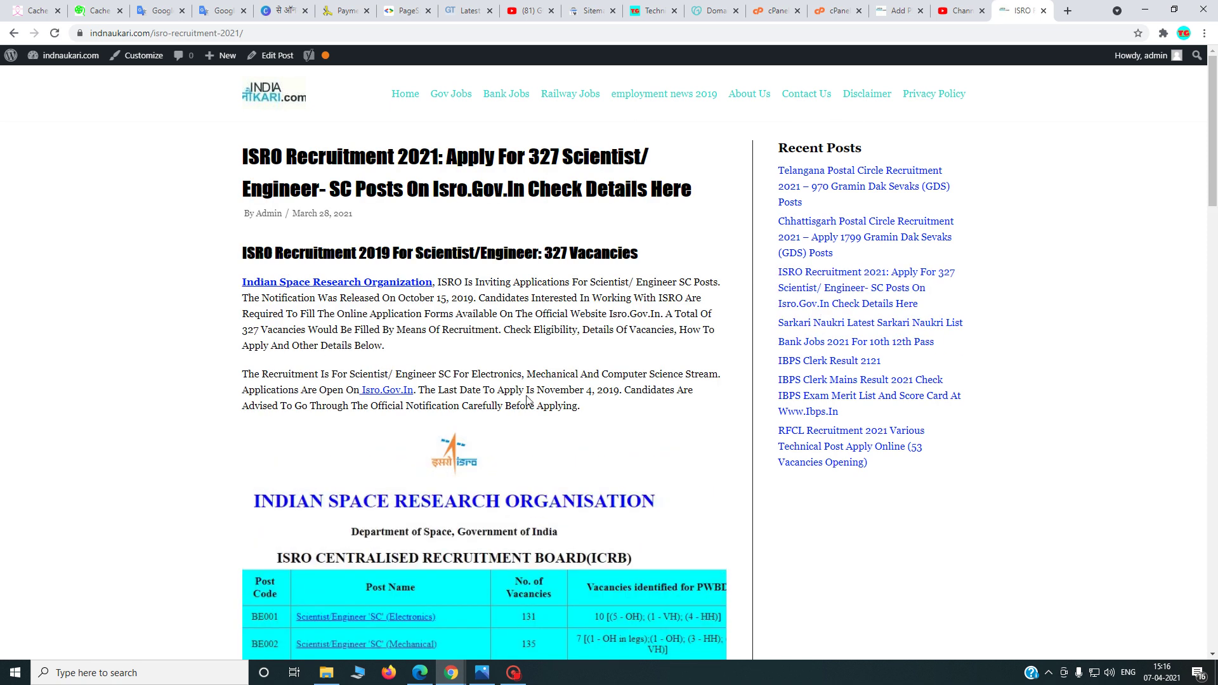
pyautogui.scroll(-4, 529, 394)
pyautogui.scroll(-10, 528, 389)
pyautogui.scroll(15, 553, 406)
# Search the WordPress plugin directory for "ads insertion", and install and activate the Ad Inserter – Ad Manager & AdSense Ads plugin.
pyautogui.click(896, 12)
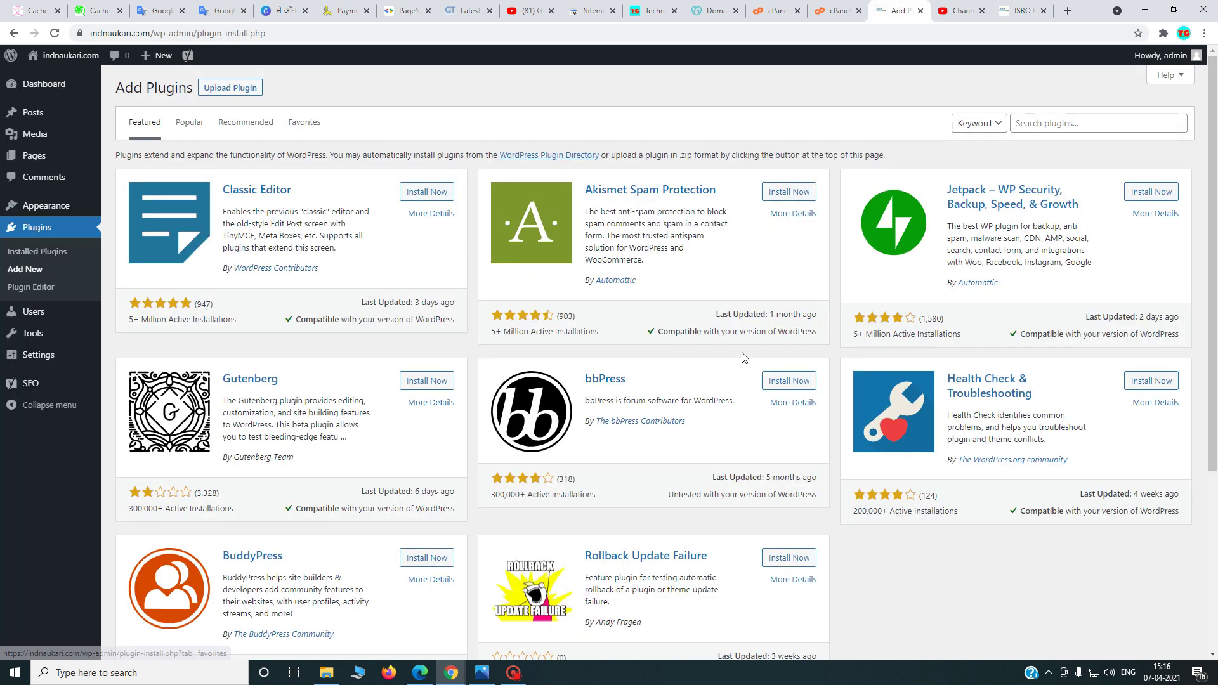
pyautogui.click(1078, 123)
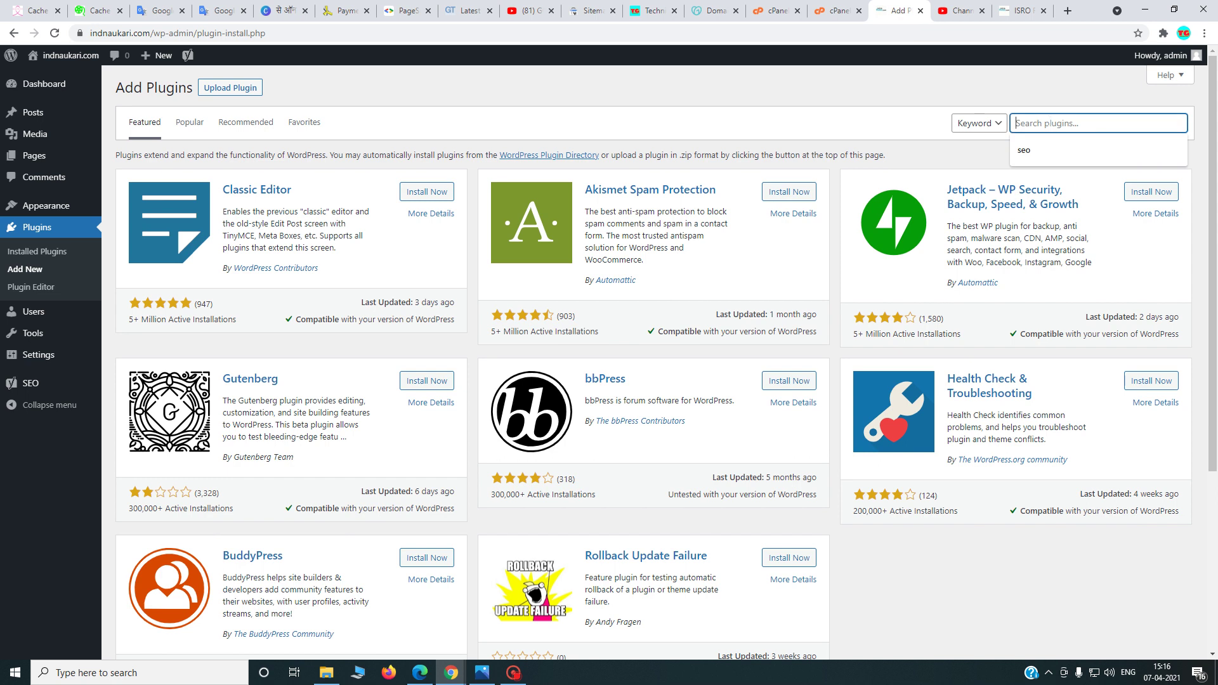
pyautogui.write('ads inser')
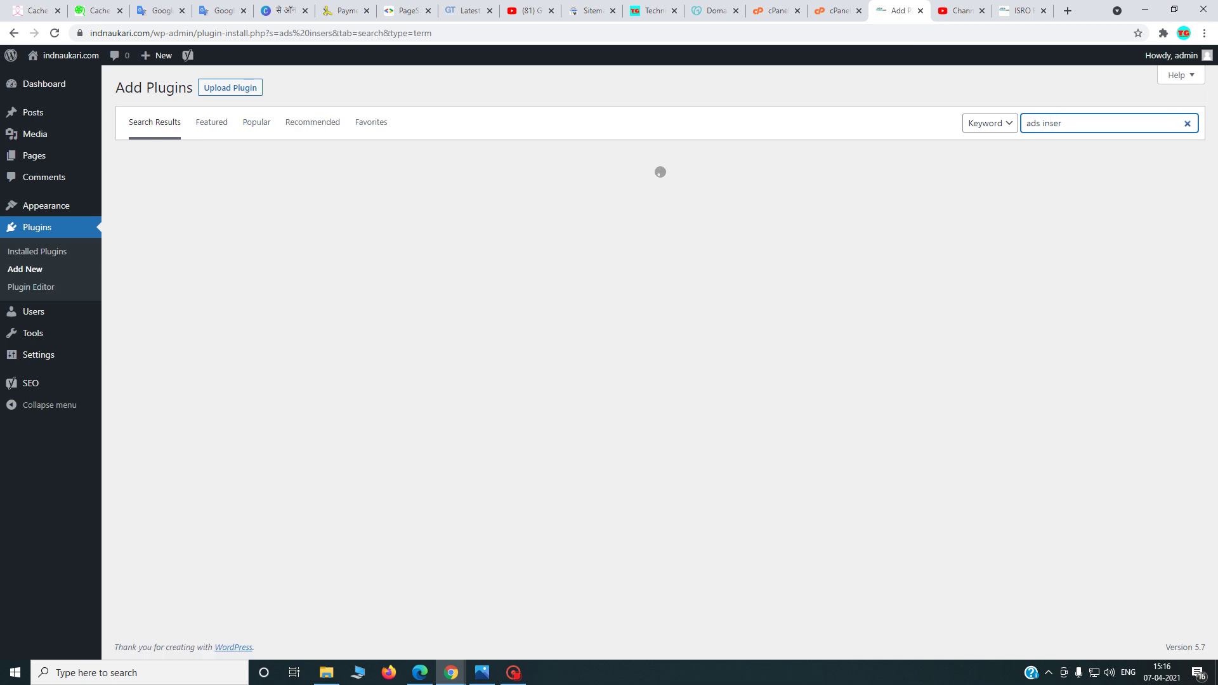
pyautogui.write('tion')
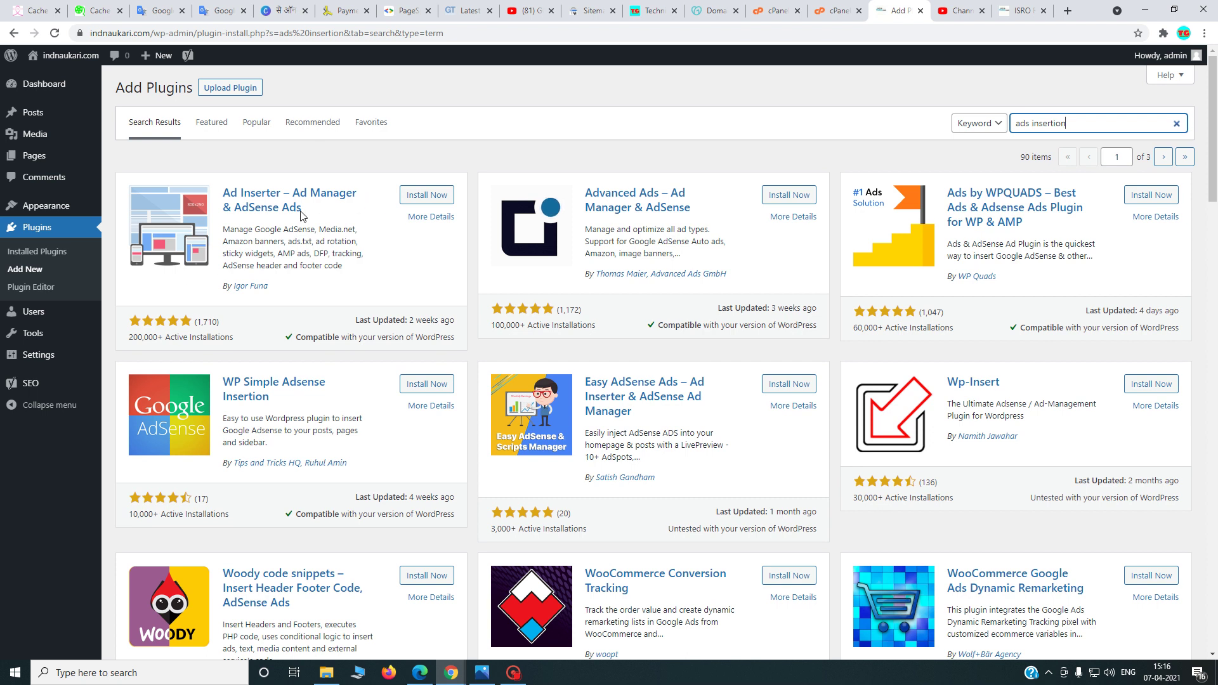
pyautogui.click(418, 196)
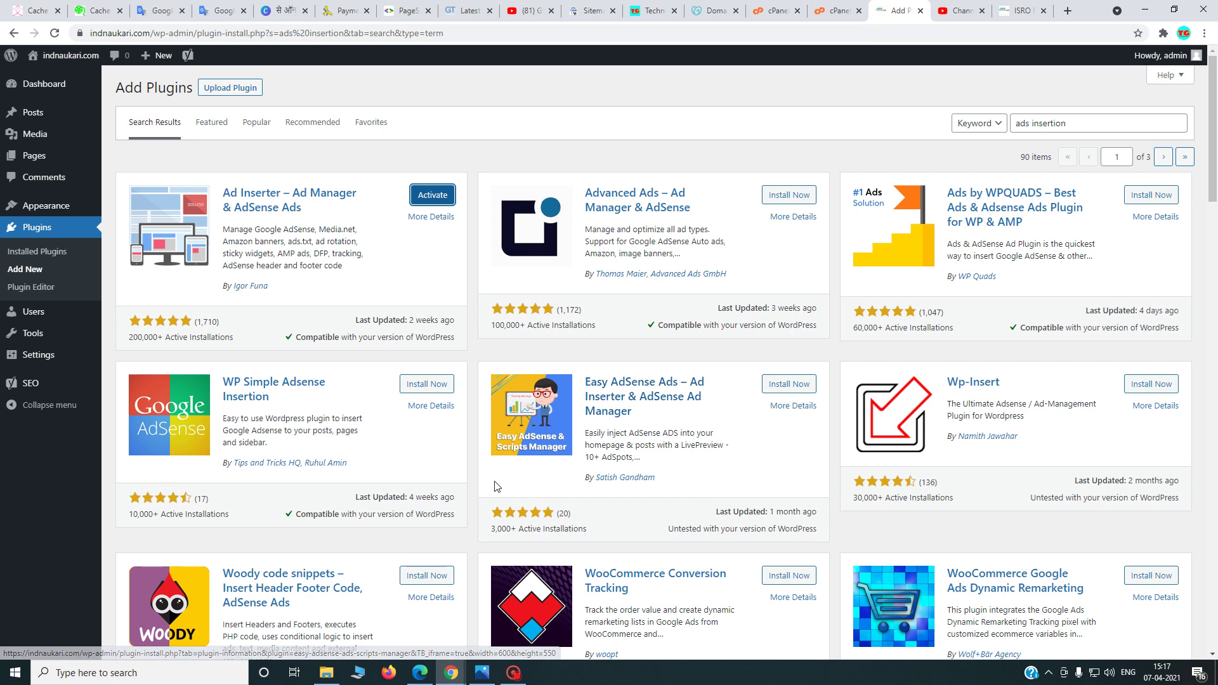
pyautogui.click(431, 196)
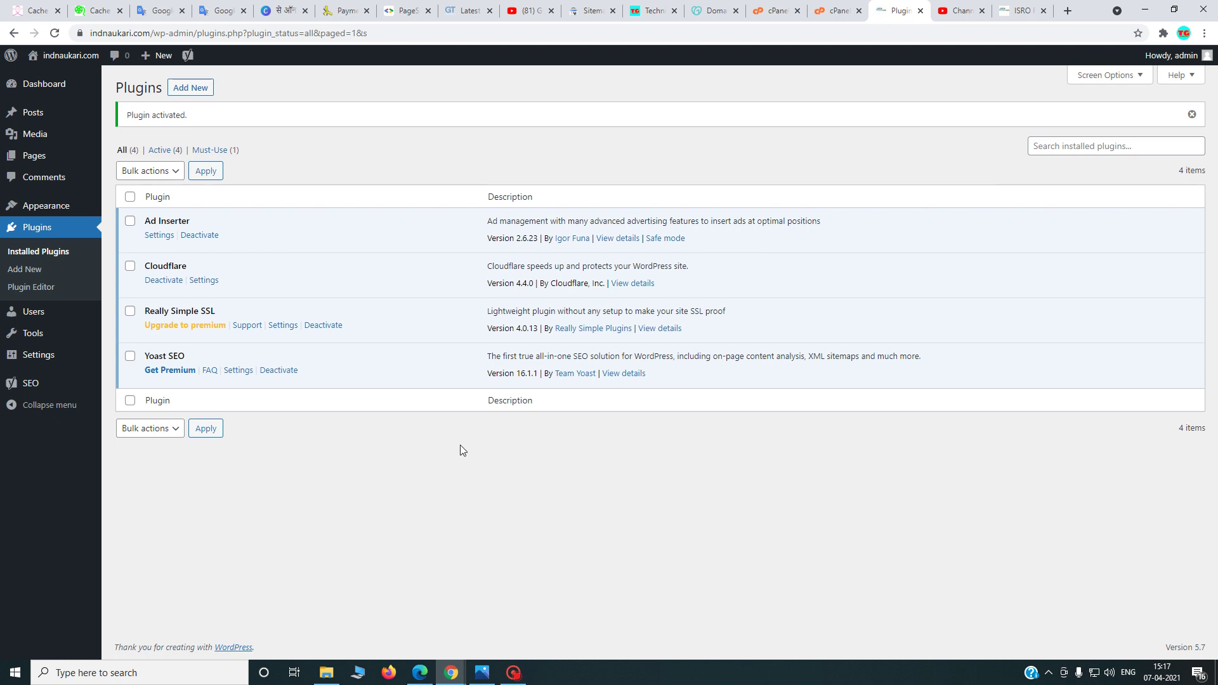
# Open the Ad Inserter settings and switch Block 1's code box to the plain editor.
pyautogui.click(158, 236)
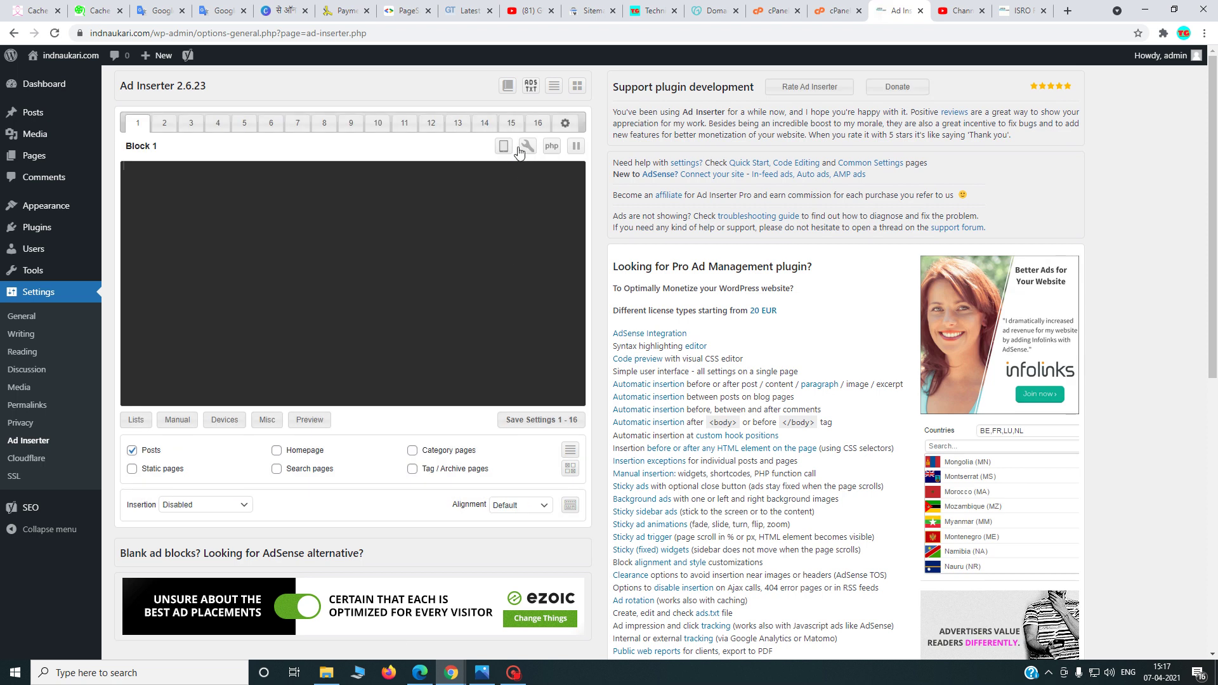
pyautogui.click(504, 149)
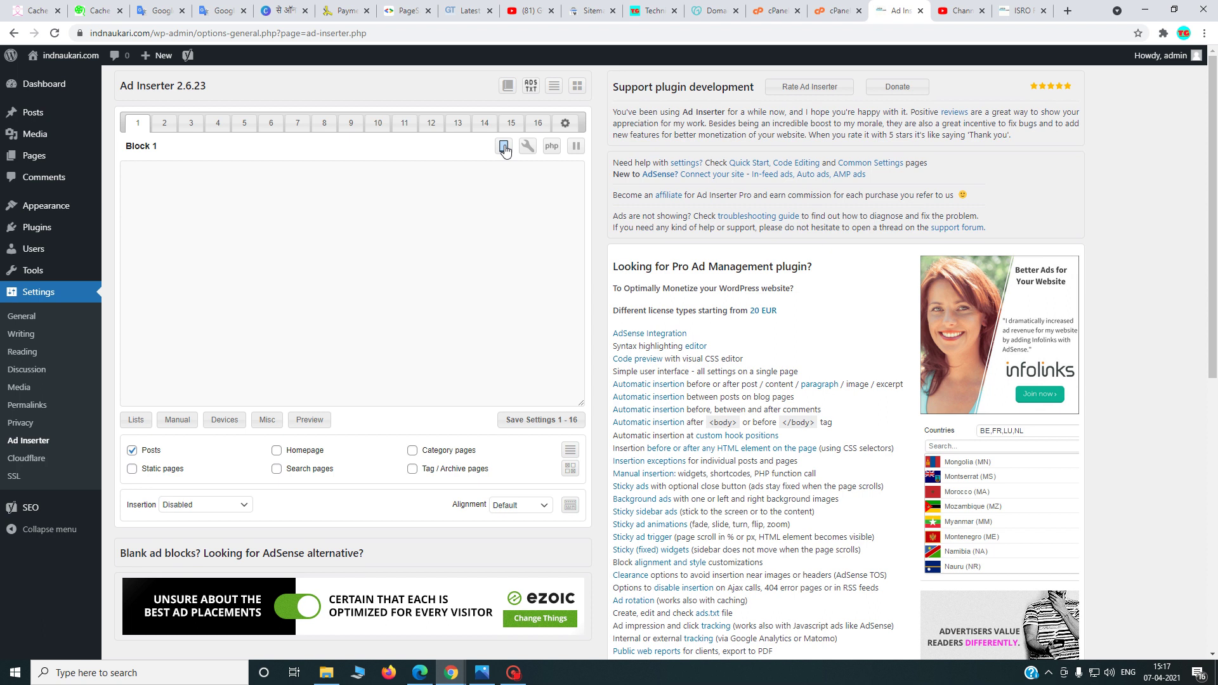
pyautogui.click(125, 169)
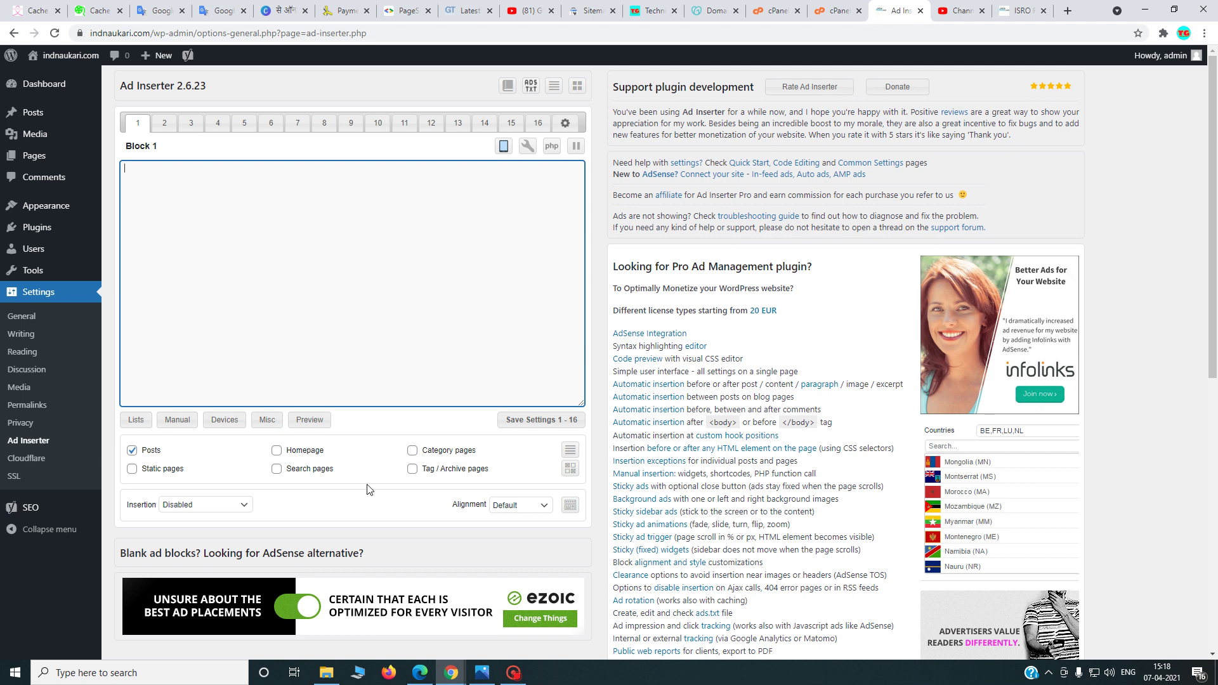
# Switch to Google AdSense, show it full screen and open the ads overview by ad unit.
pyautogui.moveTo(443, 669)
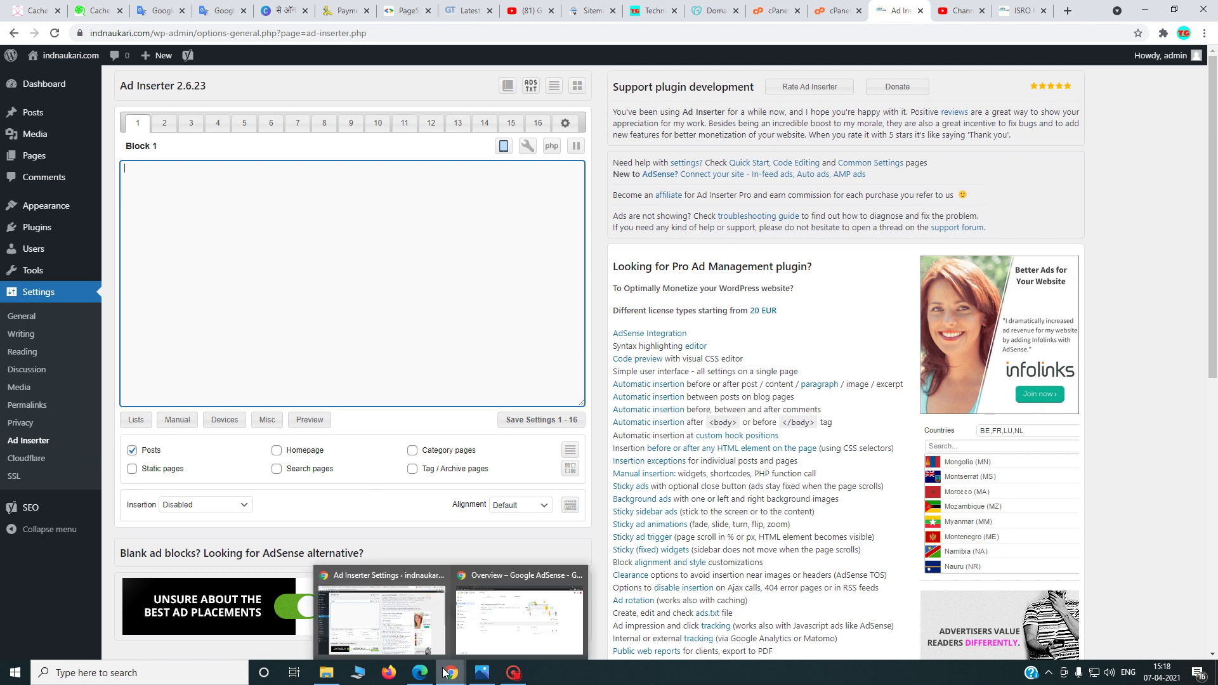
pyautogui.click(498, 625)
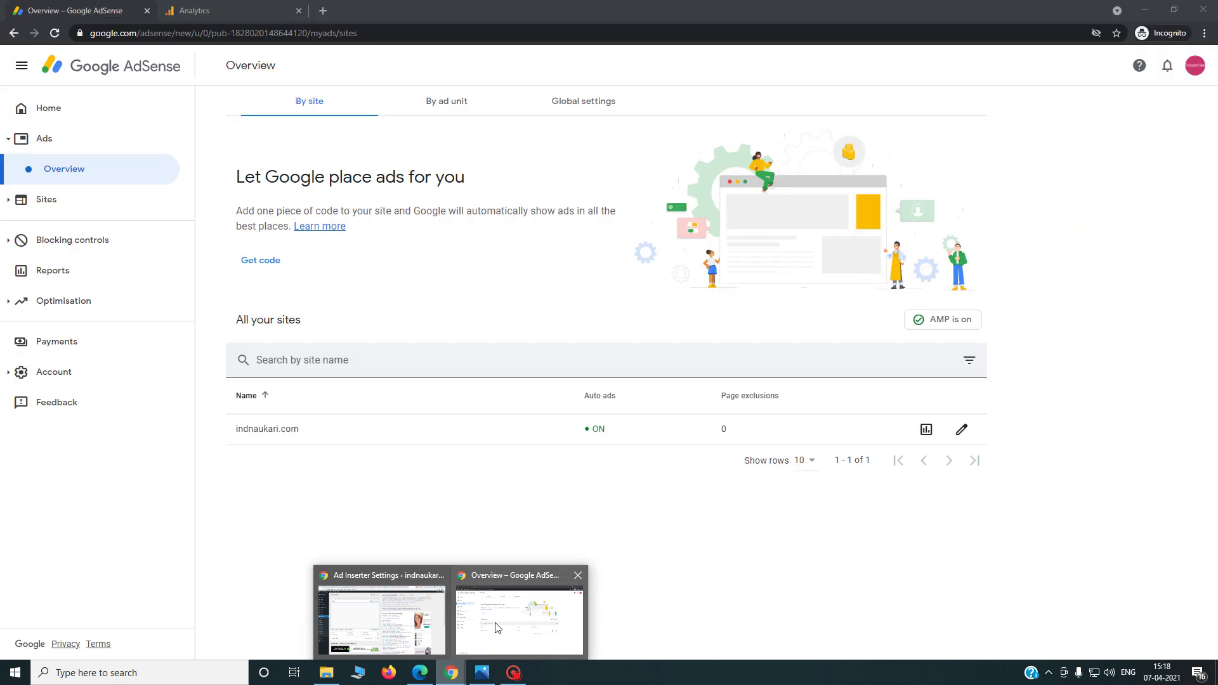
pyautogui.press('F11')
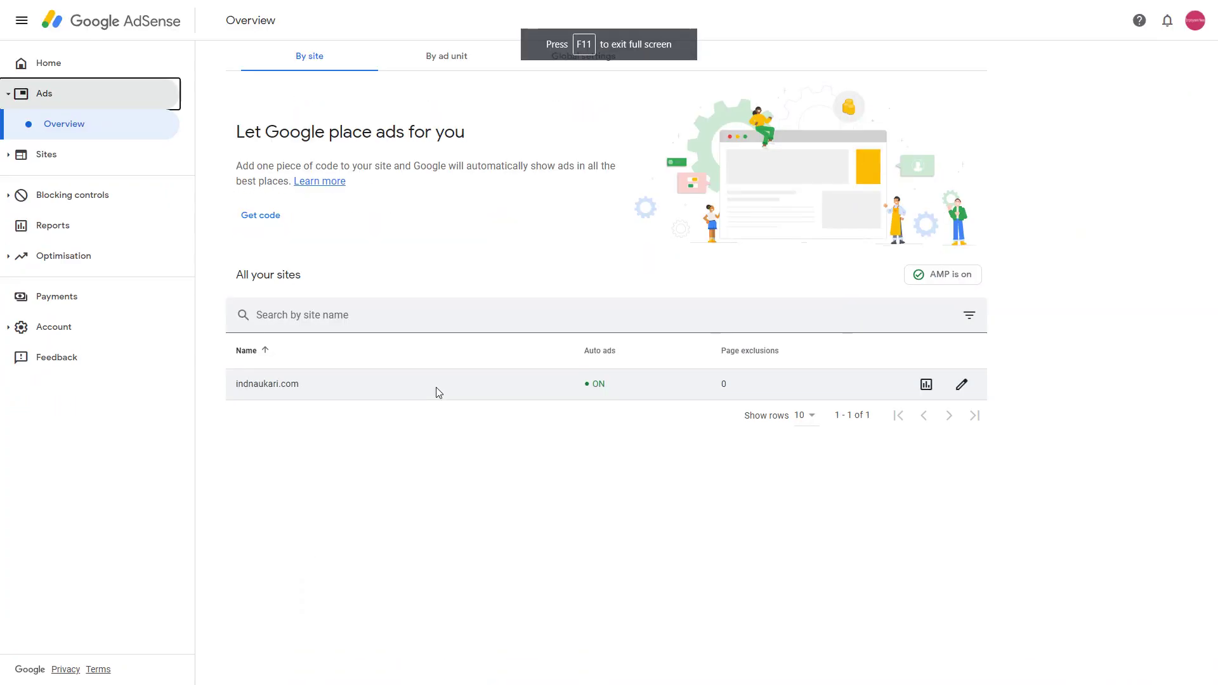
pyautogui.click(50, 96)
pyautogui.click(52, 98)
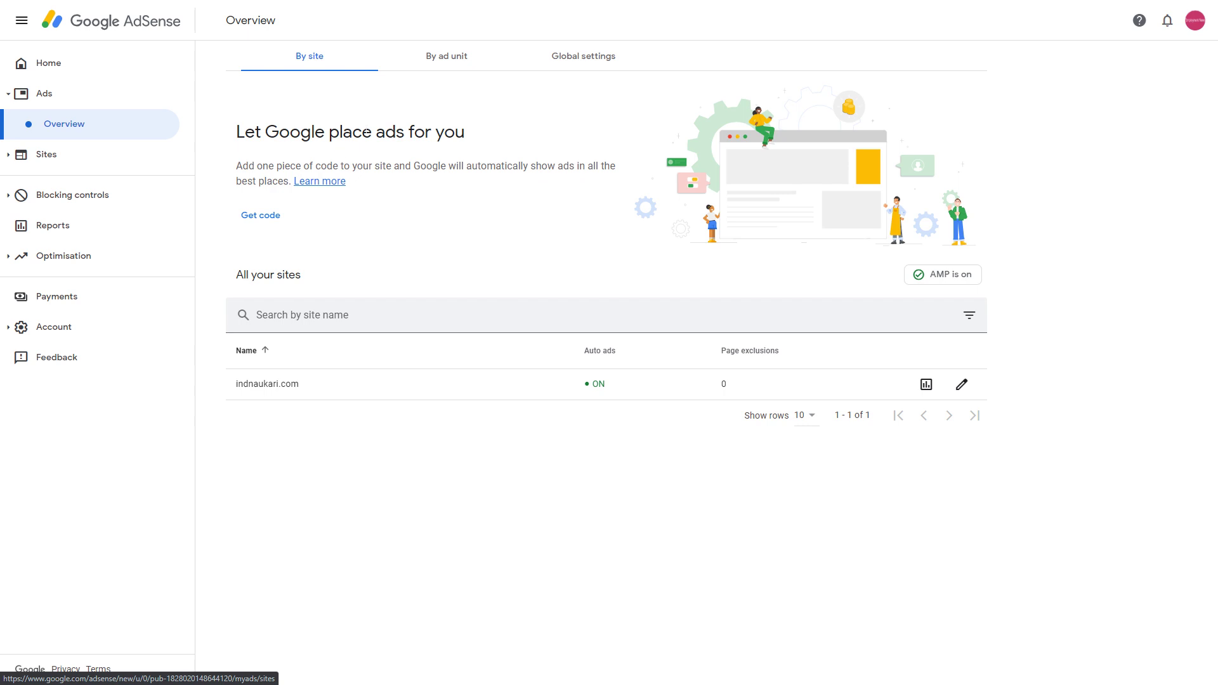
pyautogui.click(443, 57)
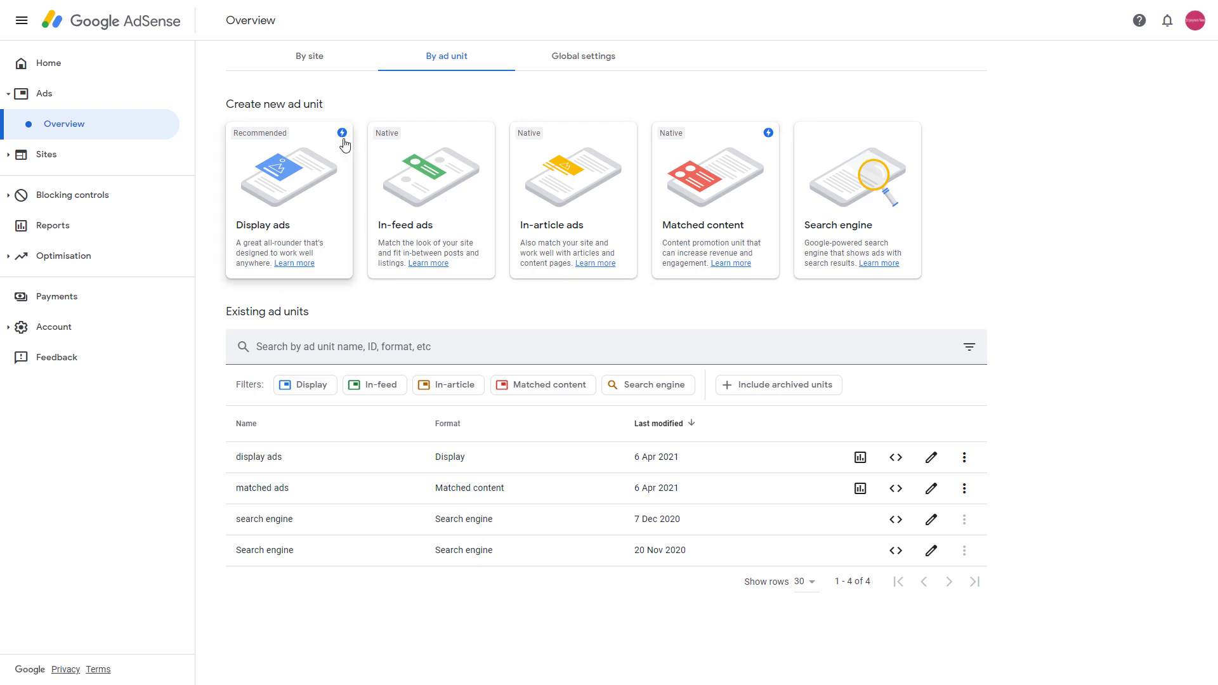
pyautogui.moveTo(345, 142)
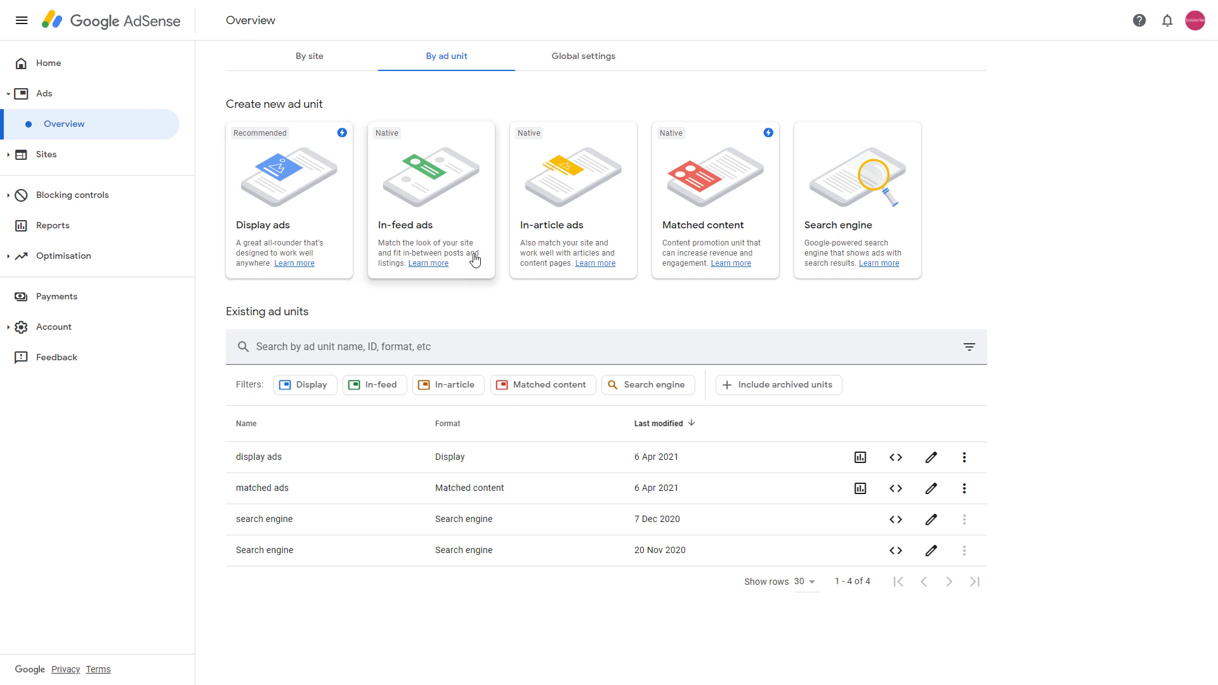
pyautogui.press('super')
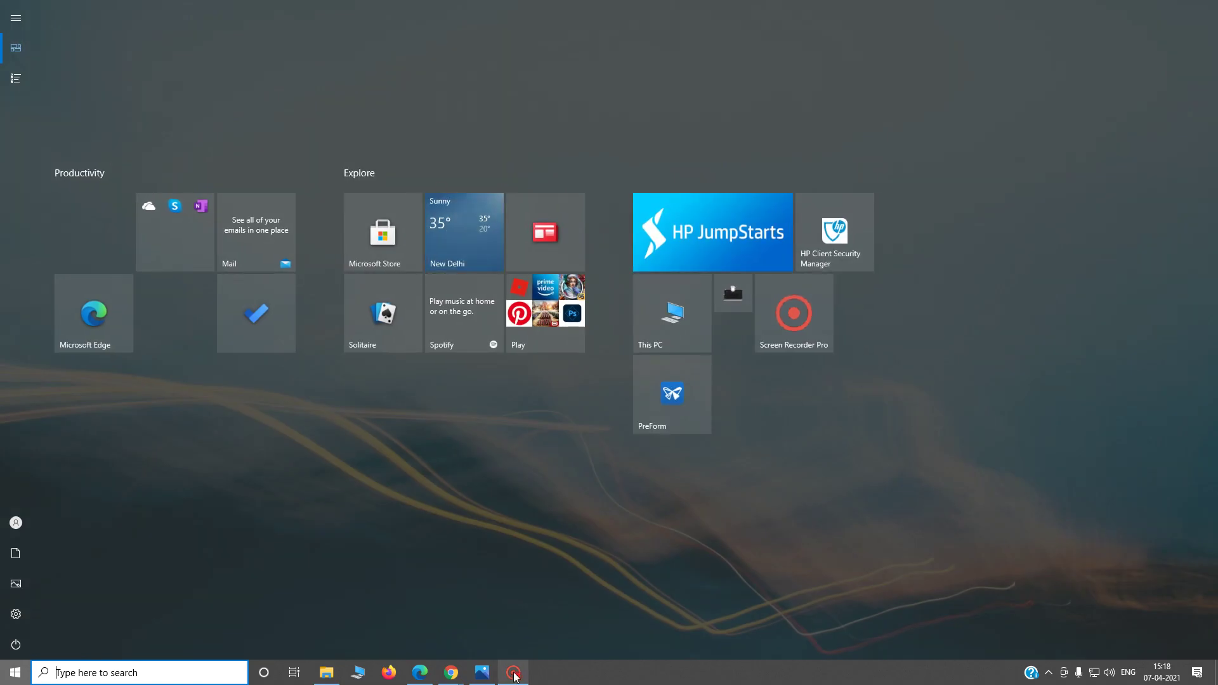
pyautogui.click(514, 670)
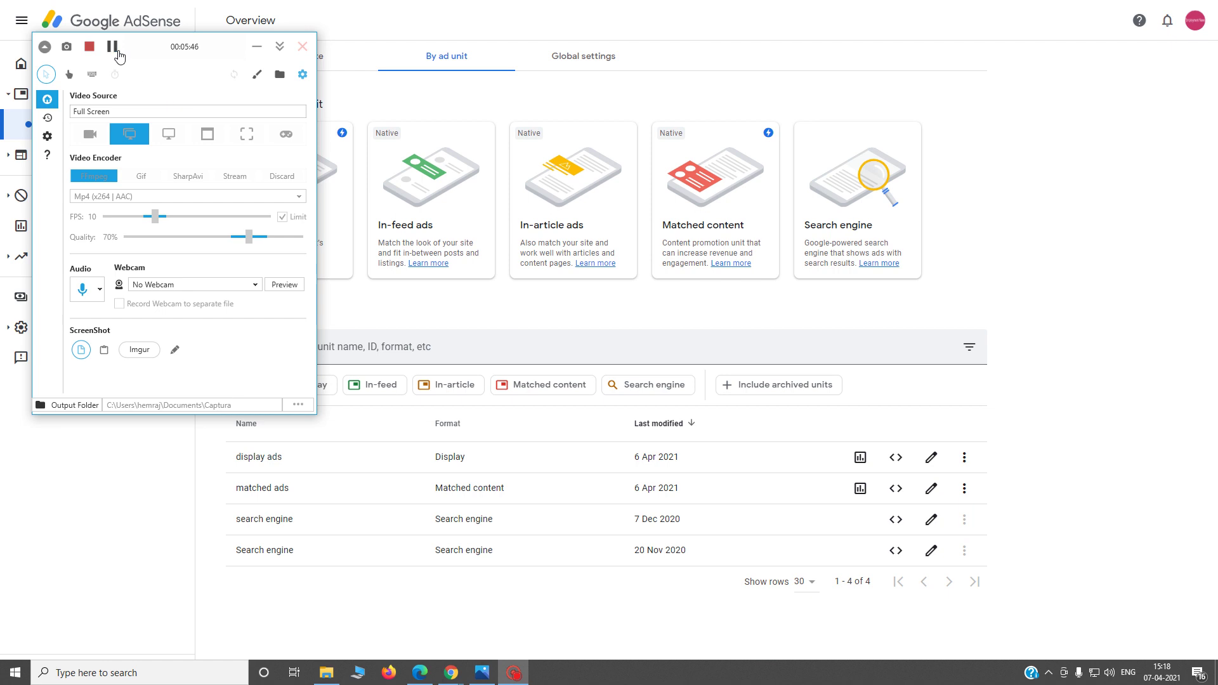
pyautogui.click(988, 238)
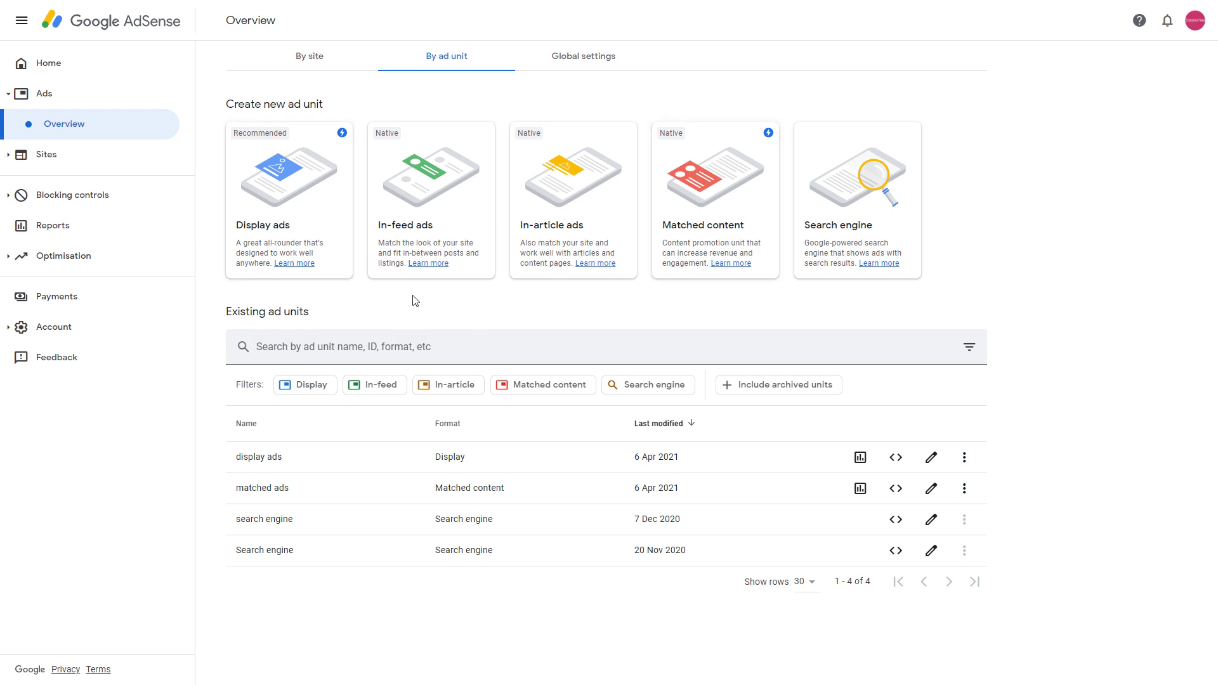
# Create a responsive display ad unit named "April display", using the horizontal preview.
pyautogui.click(310, 204)
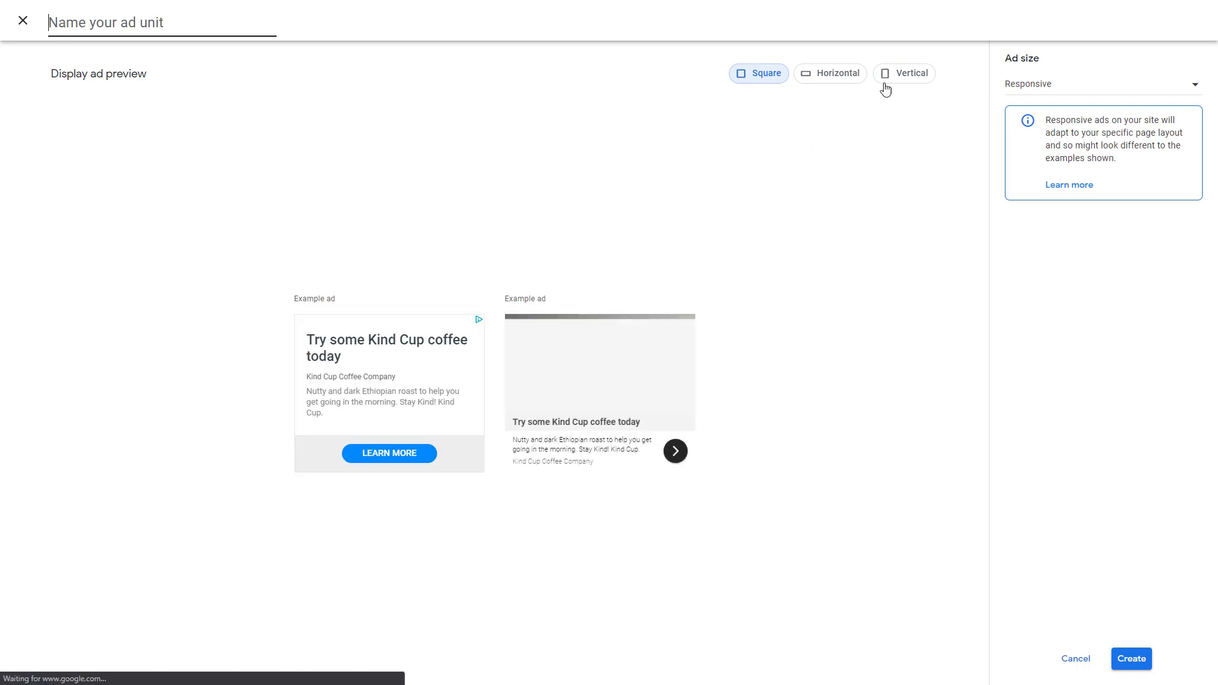
pyautogui.click(835, 75)
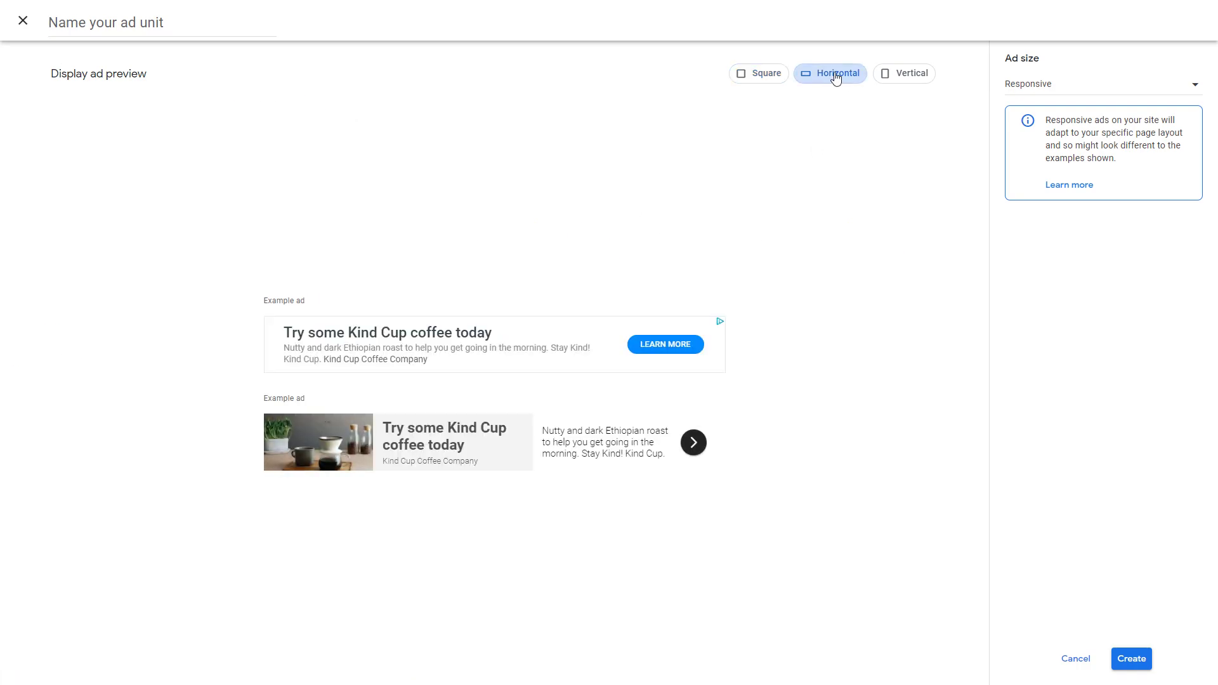
pyautogui.click(115, 24)
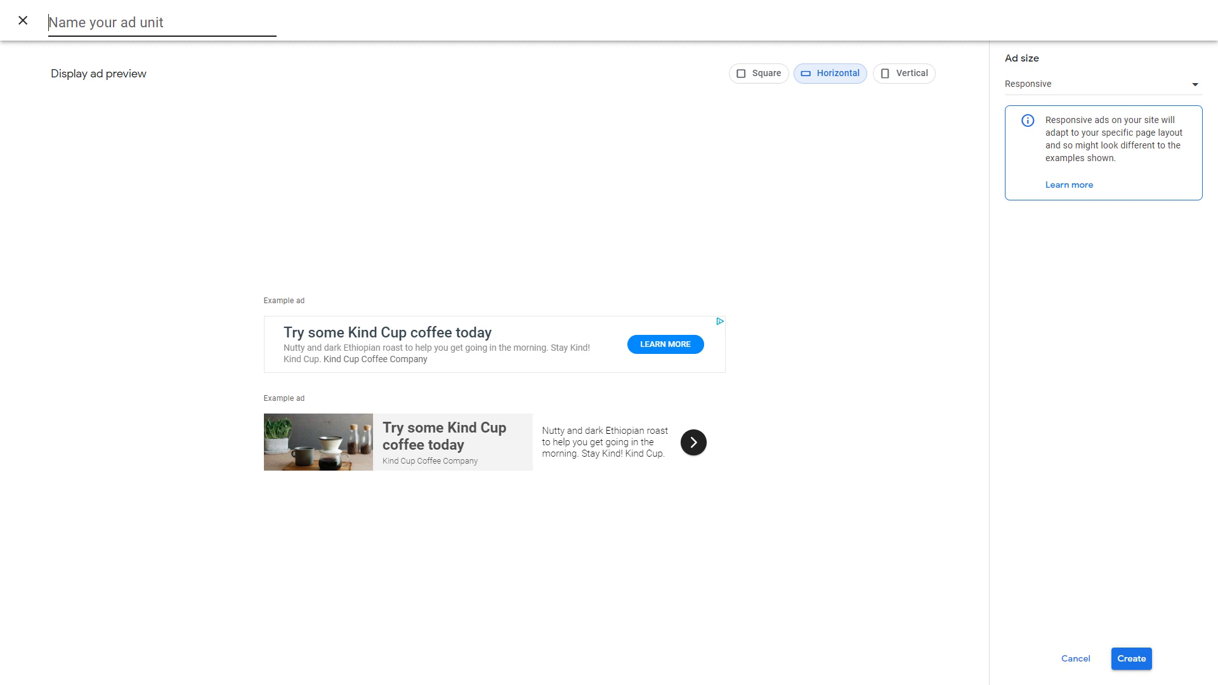
pyautogui.write('april')
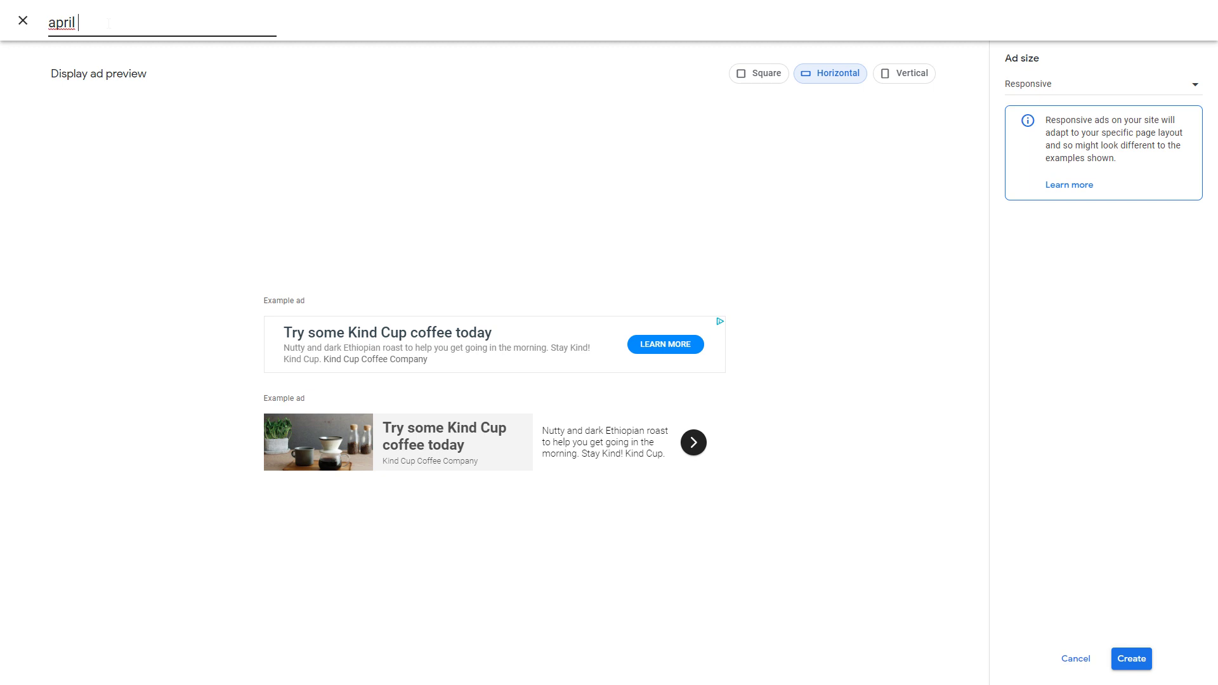
pyautogui.write(' display')
pyautogui.rightClick(65, 23)
pyautogui.click(83, 33)
pyautogui.tripleClick(51, 29)
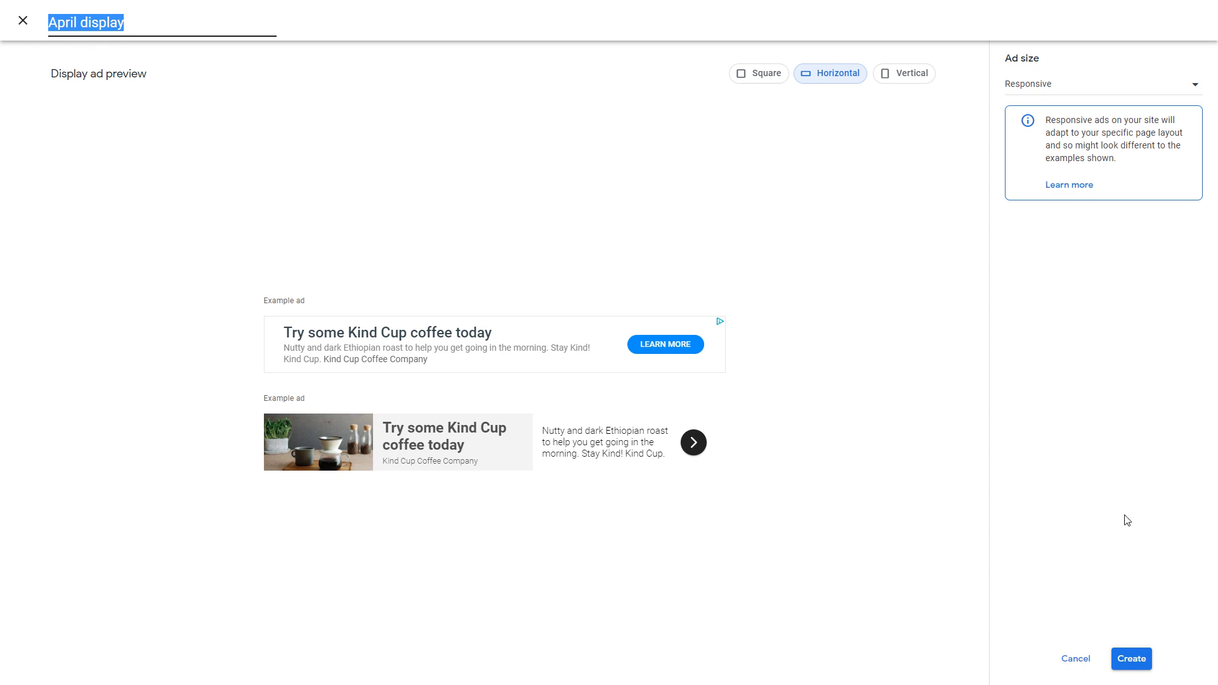
pyautogui.click(1131, 659)
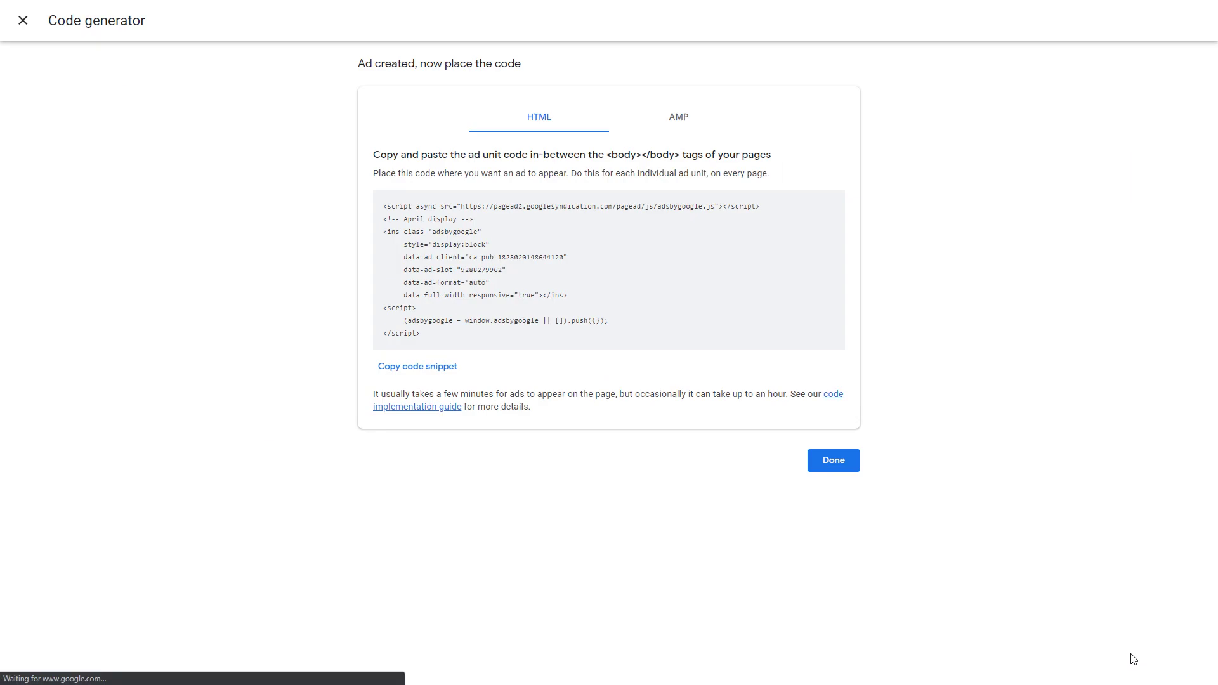
# Copy the new ad unit's HTML code snippet and paste it into Block 1 of the Ad Inserter settings in WordPress.
pyautogui.click(411, 371)
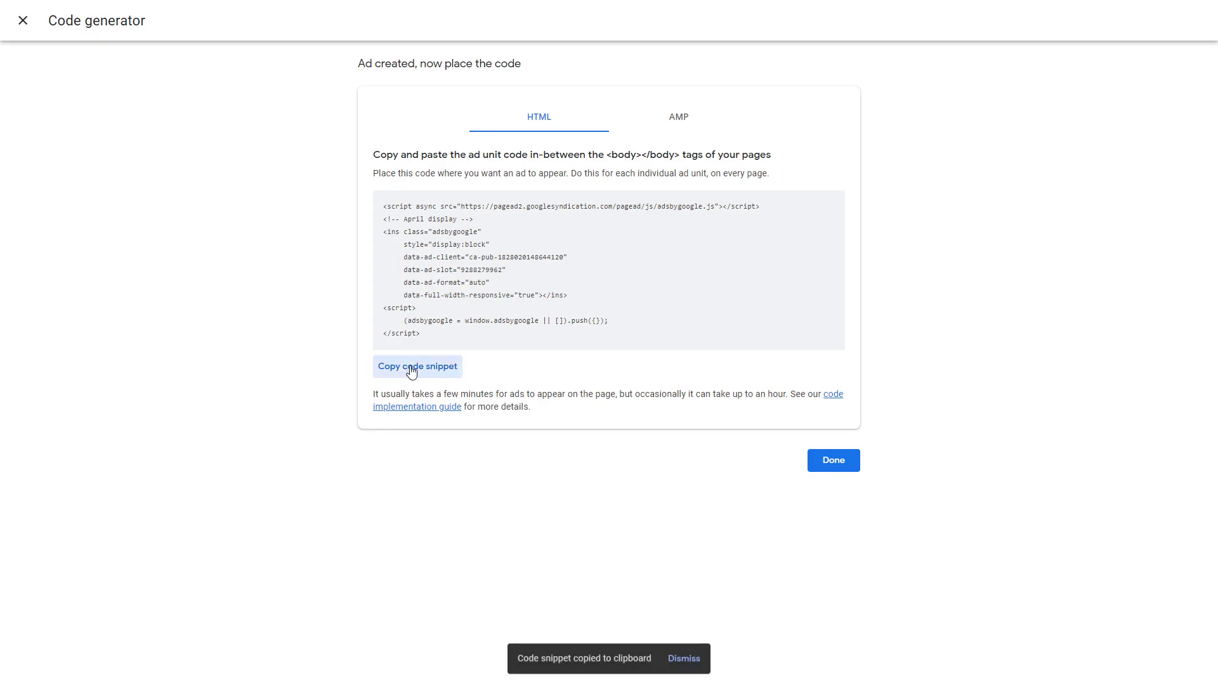
pyautogui.click(829, 467)
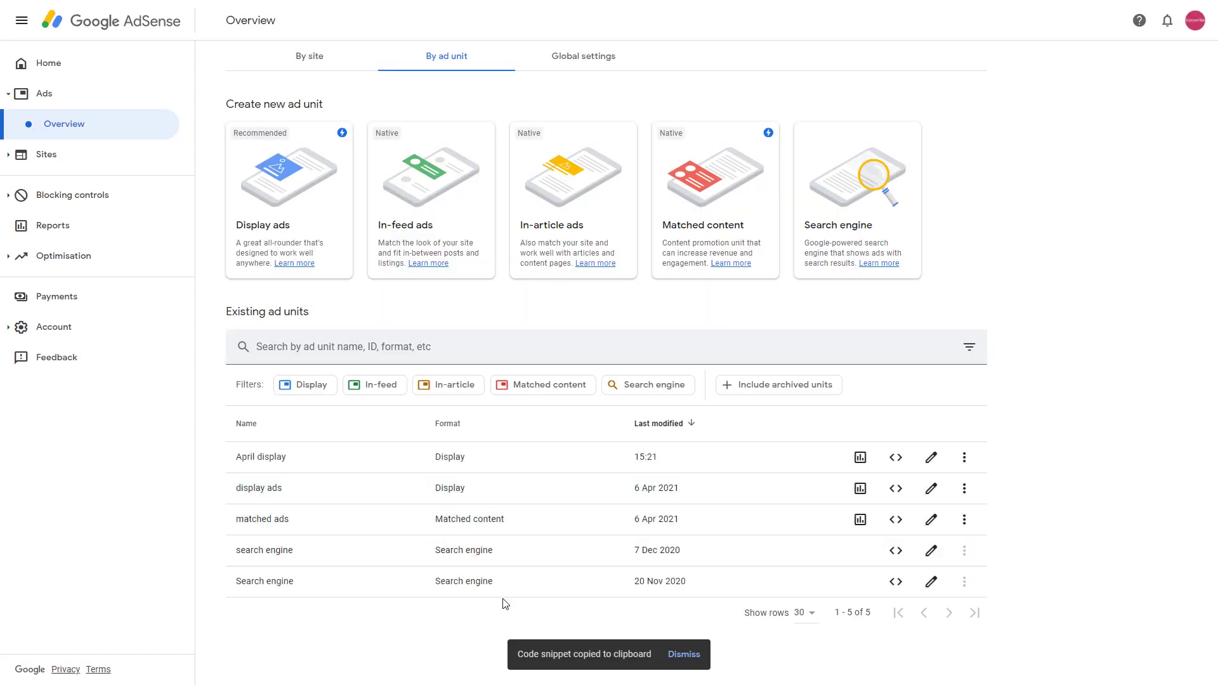
pyautogui.press('super')
pyautogui.moveTo(453, 674)
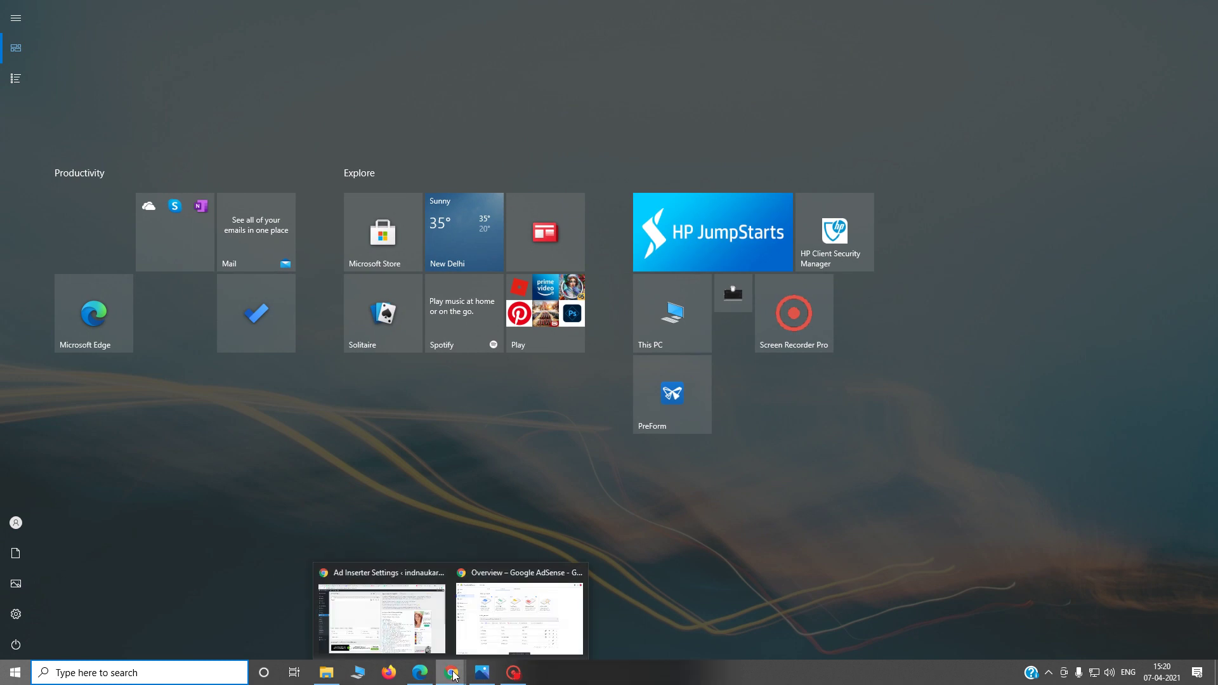
pyautogui.click(436, 641)
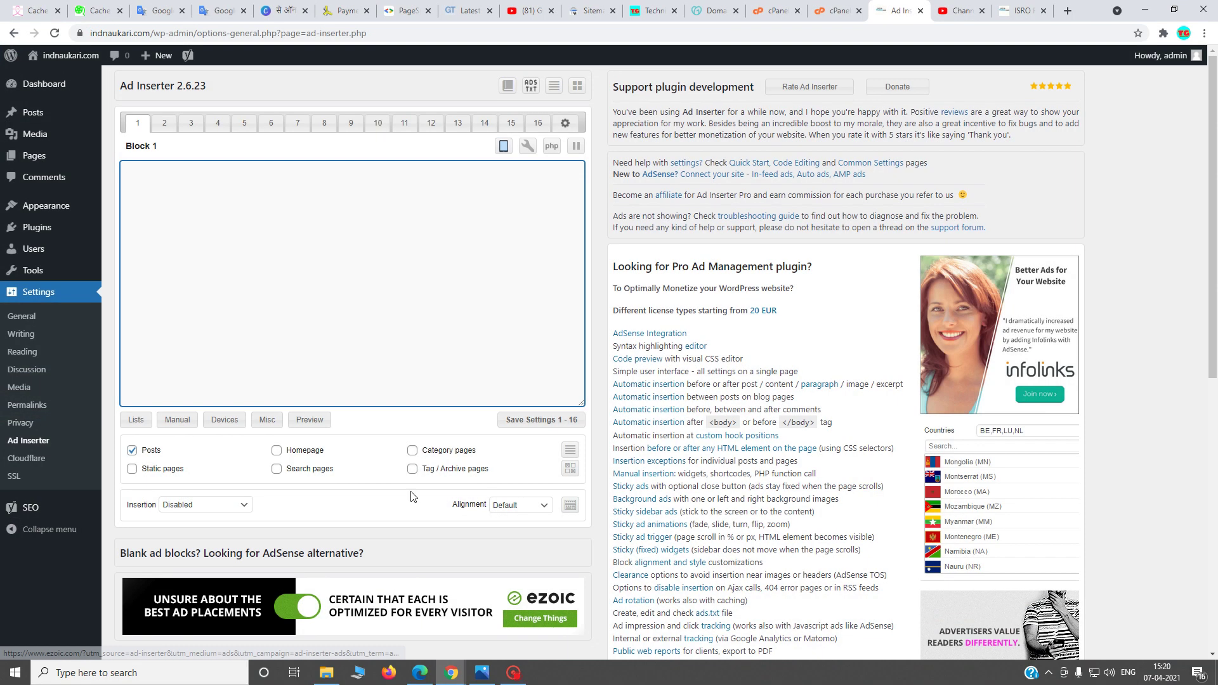
pyautogui.rightClick(178, 182)
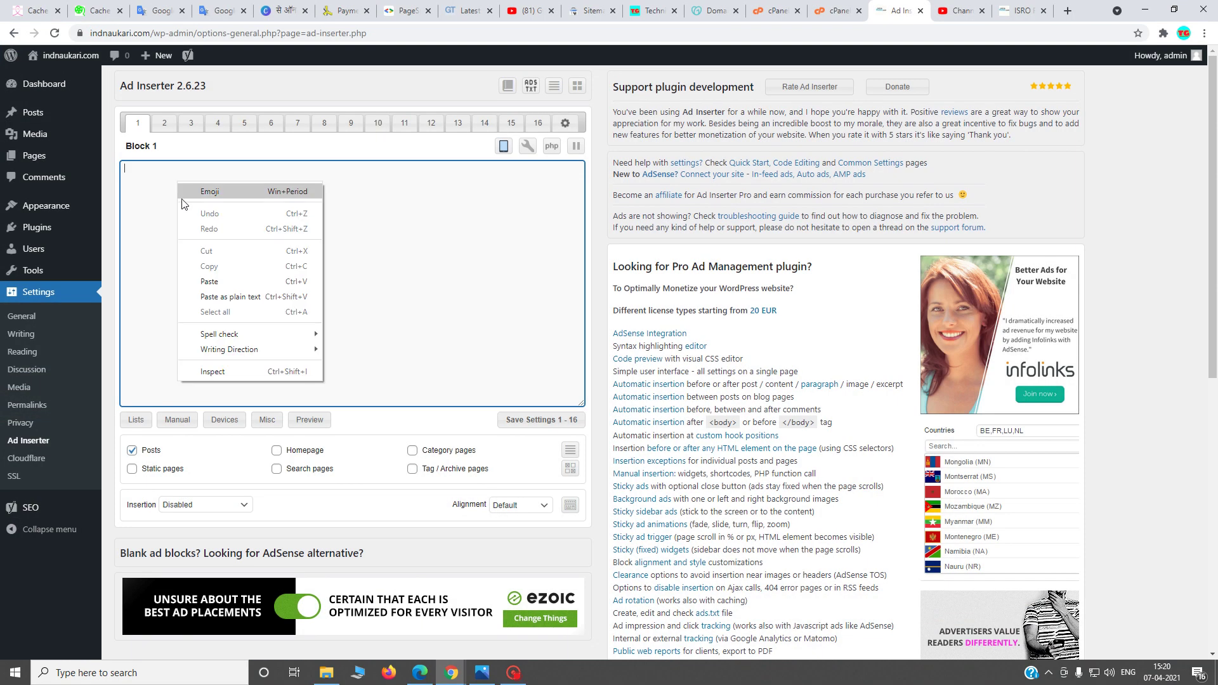
pyautogui.click(209, 281)
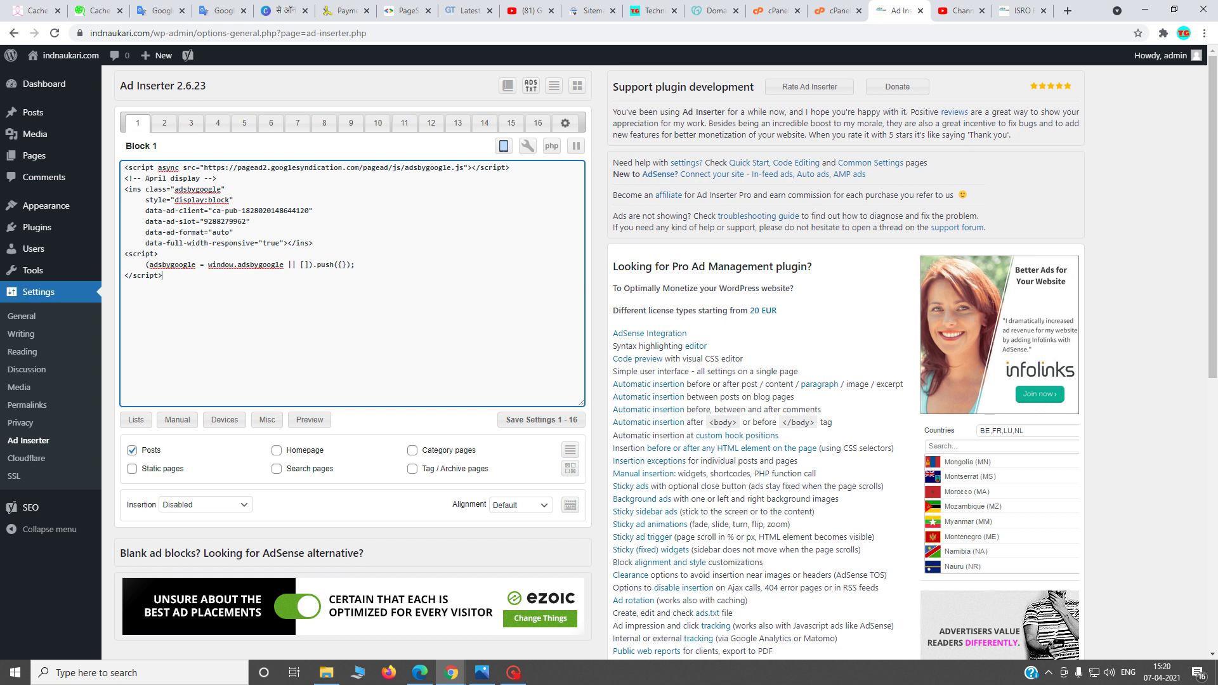
# Set Block 1's automatic insertion to After paragraph.
pyautogui.click(195, 511)
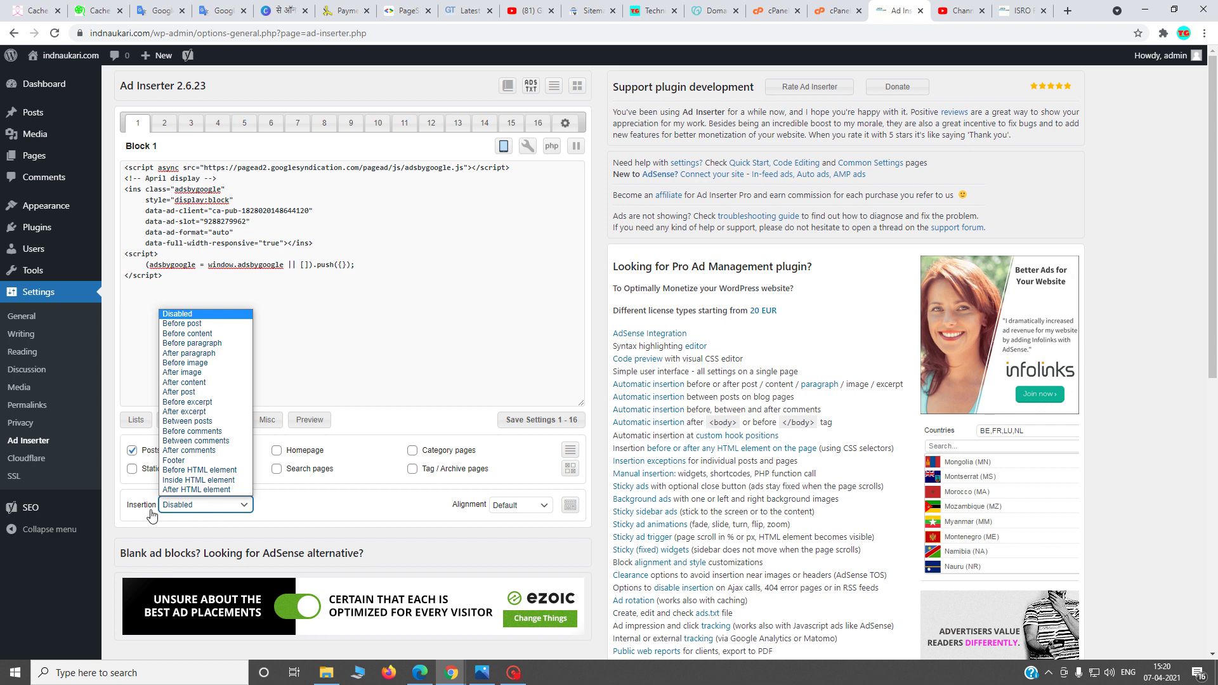
pyautogui.moveTo(135, 512)
pyautogui.click(193, 354)
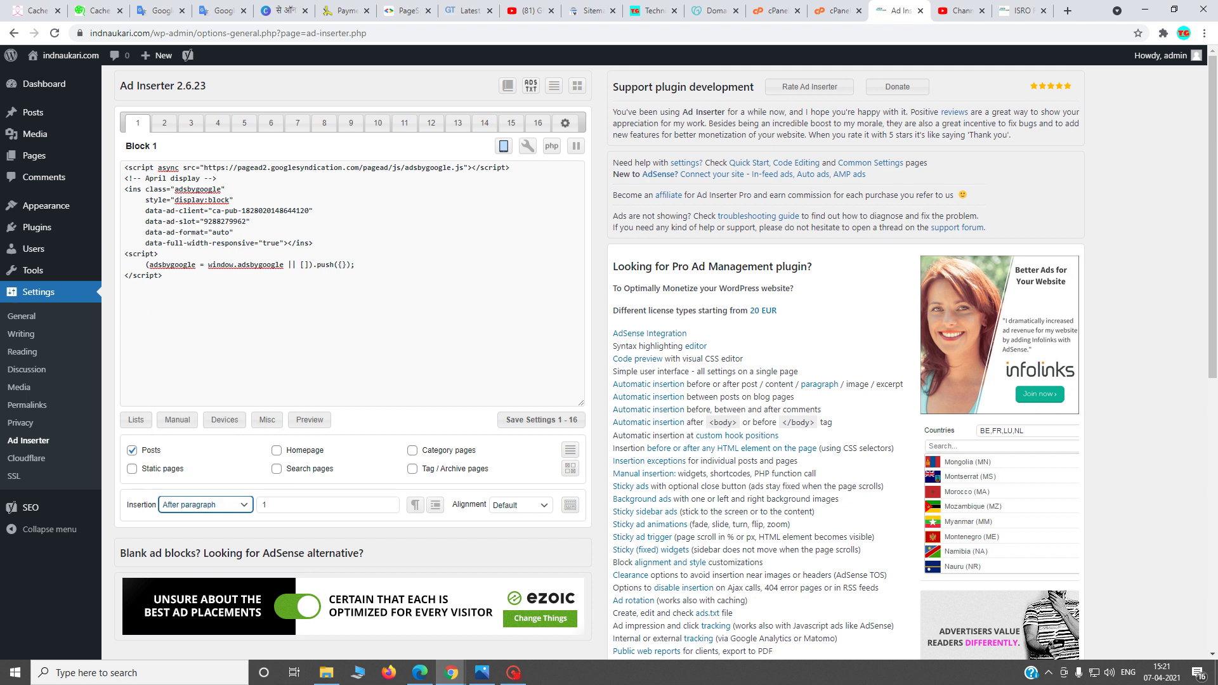
# Save Block 1's after-paragraph insertion settings, and enable the block on category pages and tag/archive pages.
pyautogui.click(277, 504)
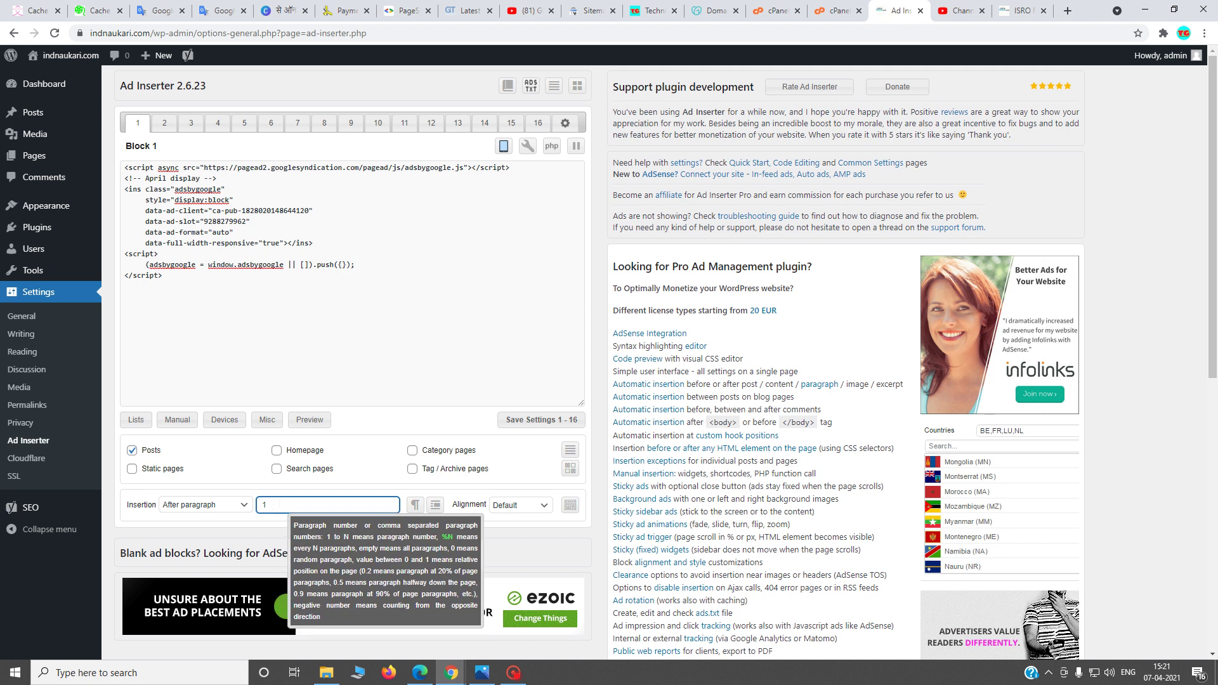
pyautogui.click(514, 422)
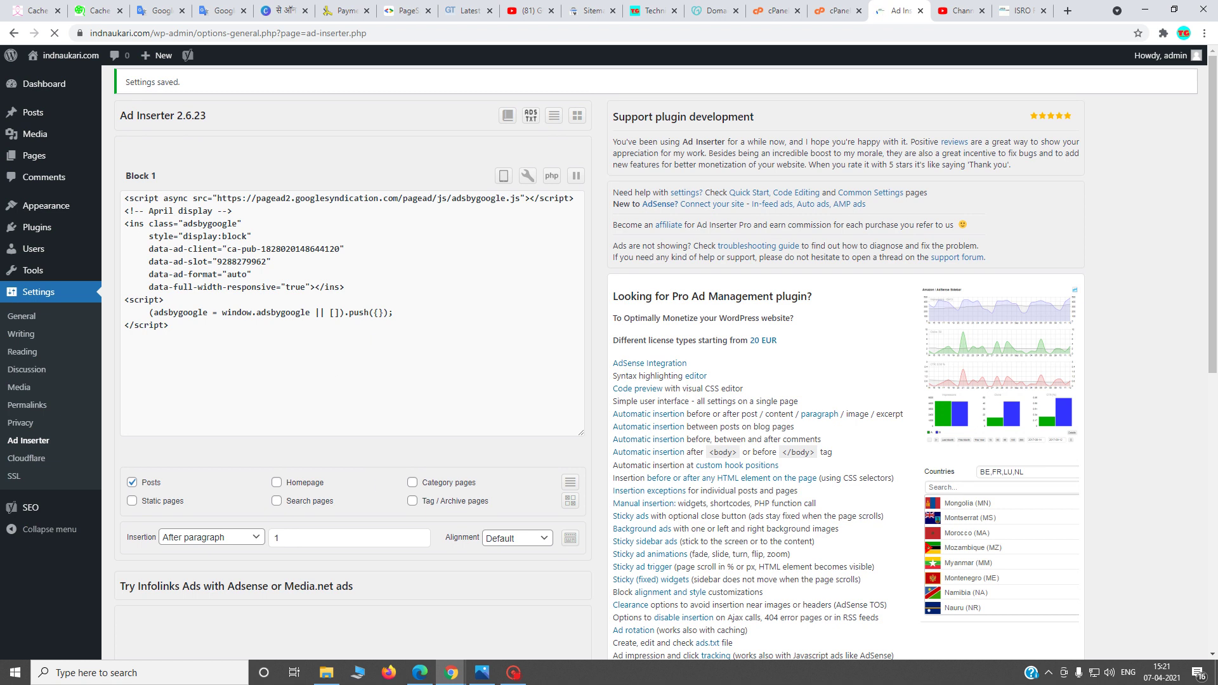
pyautogui.click(412, 480)
pyautogui.click(412, 499)
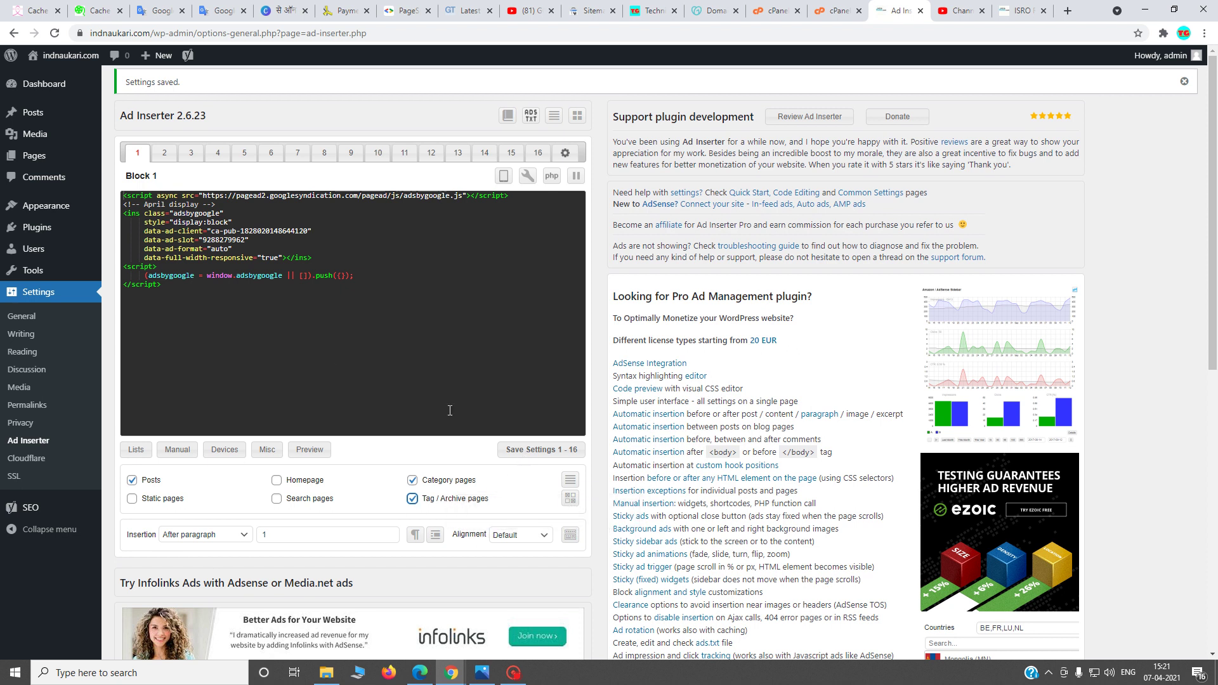
# Paste the copied April display ad code into Block 2 of Ad Inserter.
pyautogui.click(164, 153)
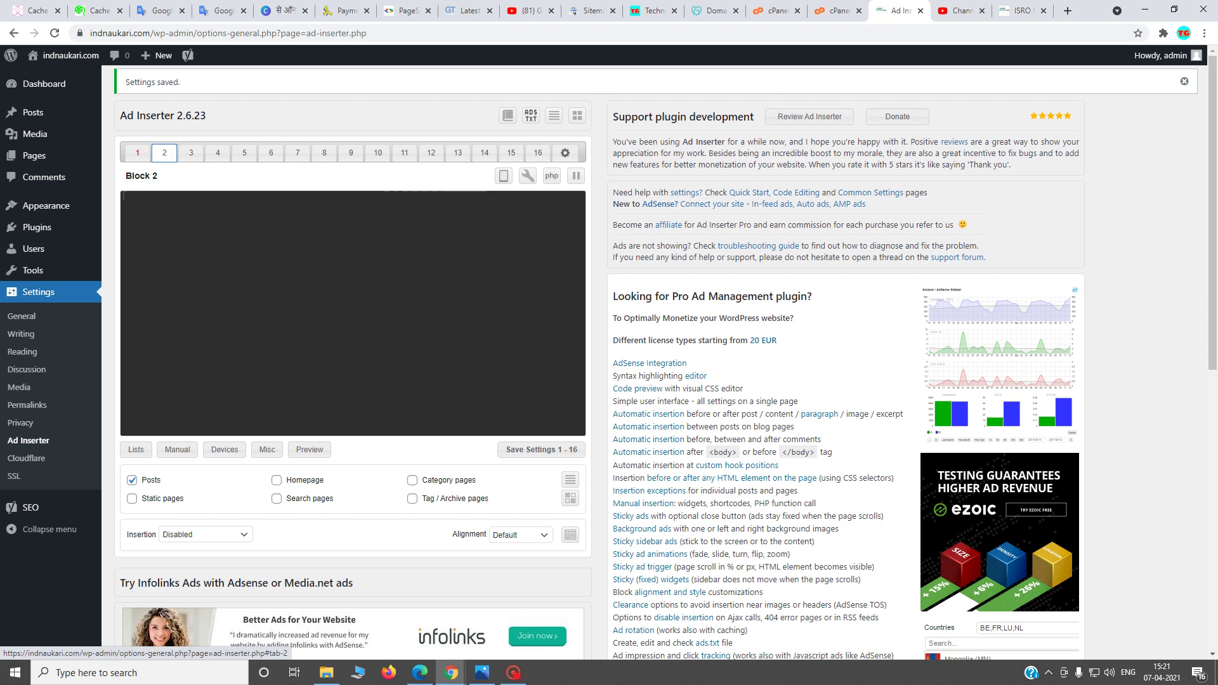
pyautogui.click(498, 178)
pyautogui.rightClick(190, 211)
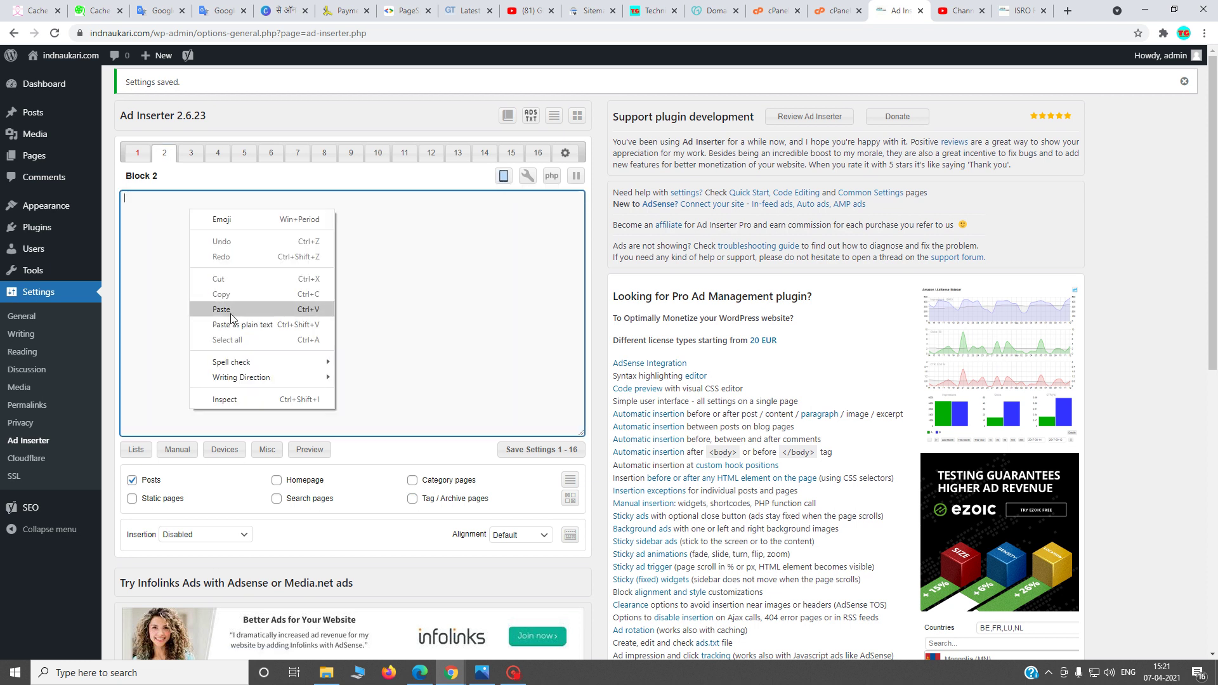
pyautogui.click(221, 310)
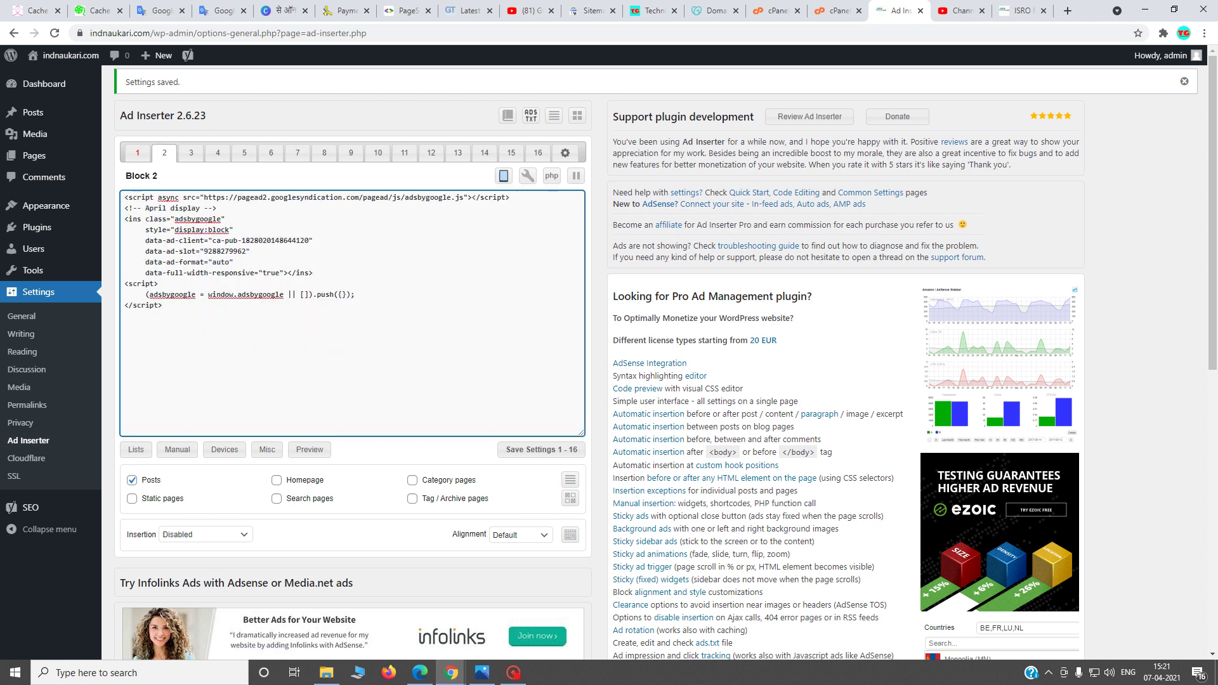
# Set Block 2's automatic insertion to After paragraph 4 and save the settings.
pyautogui.click(216, 535)
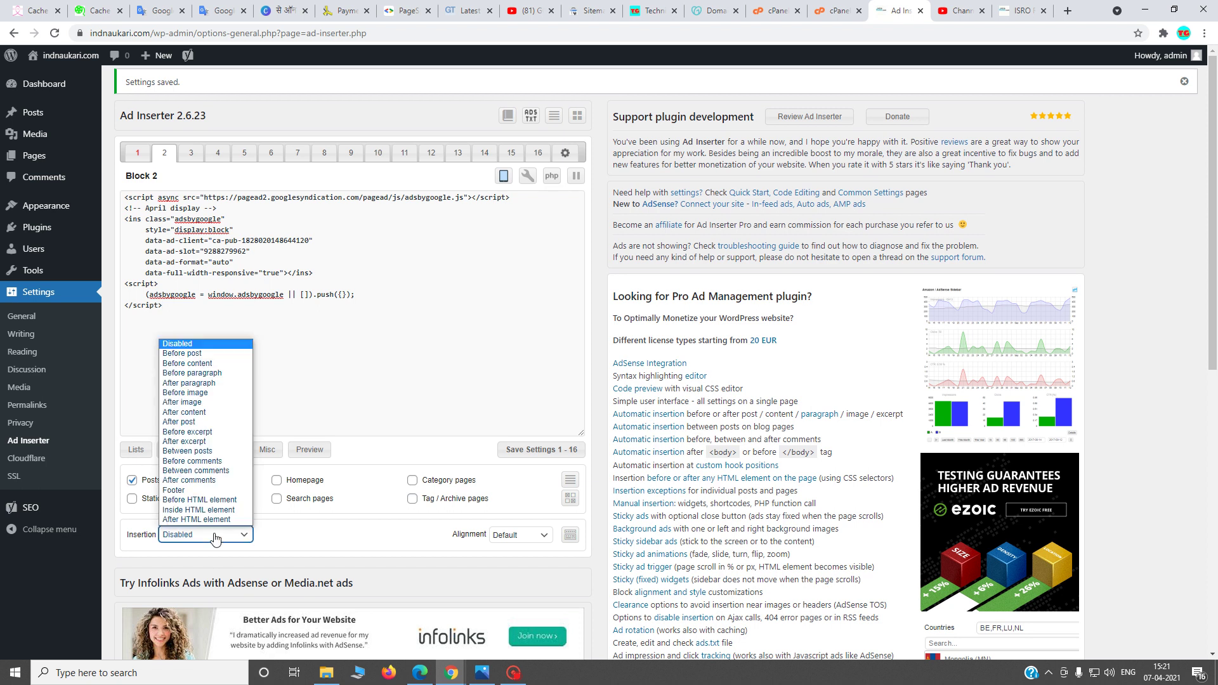
pyautogui.click(193, 383)
pyautogui.click(260, 535)
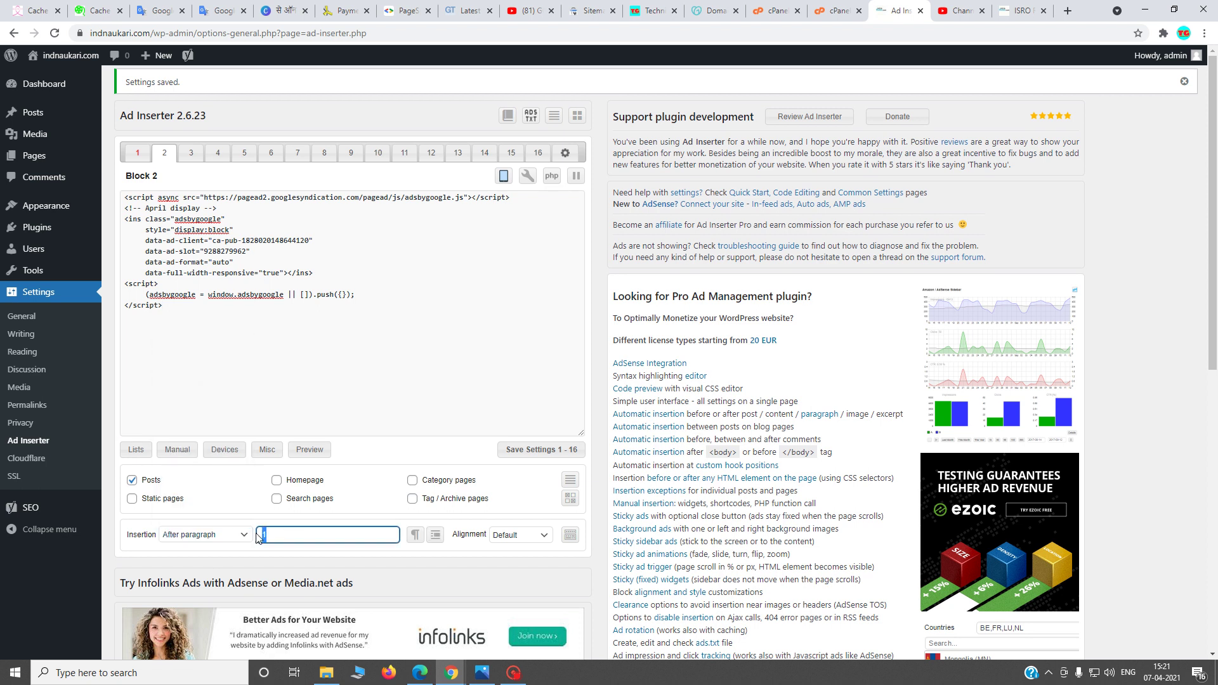
pyautogui.press('Delete')
pyautogui.write('4')
pyautogui.click(531, 454)
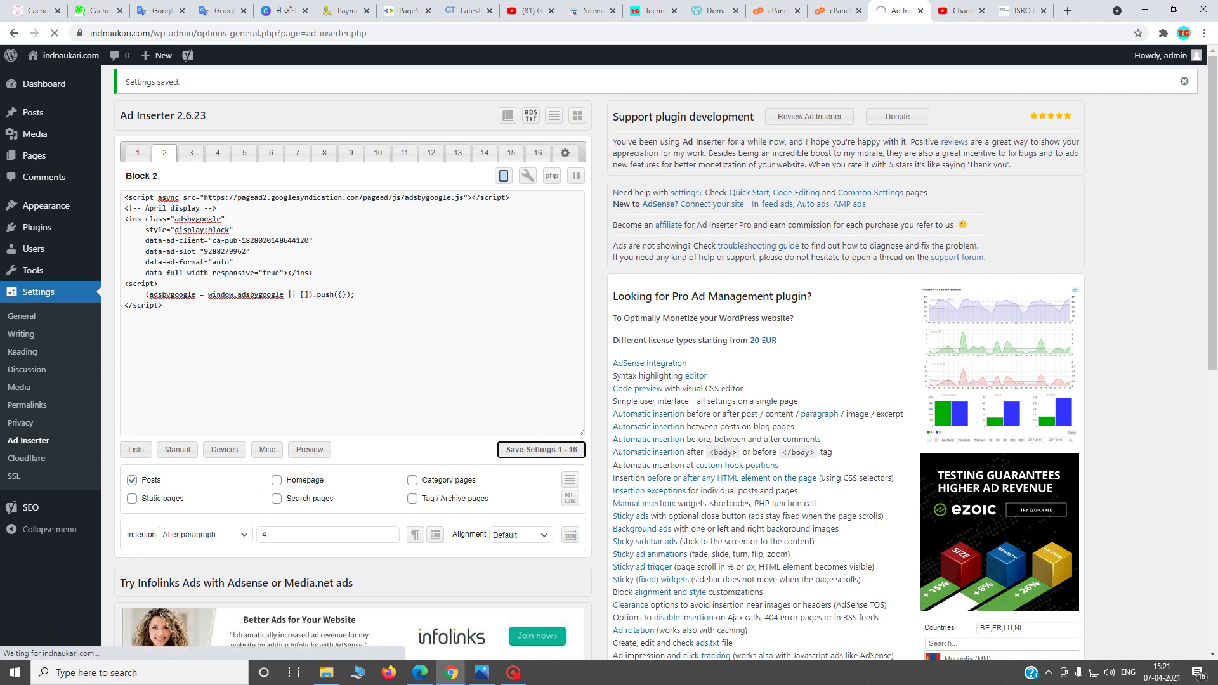
# Switch to Google AdSense and create a matched content ad unit named "match april" for indnaukari.com.
pyautogui.press('super')
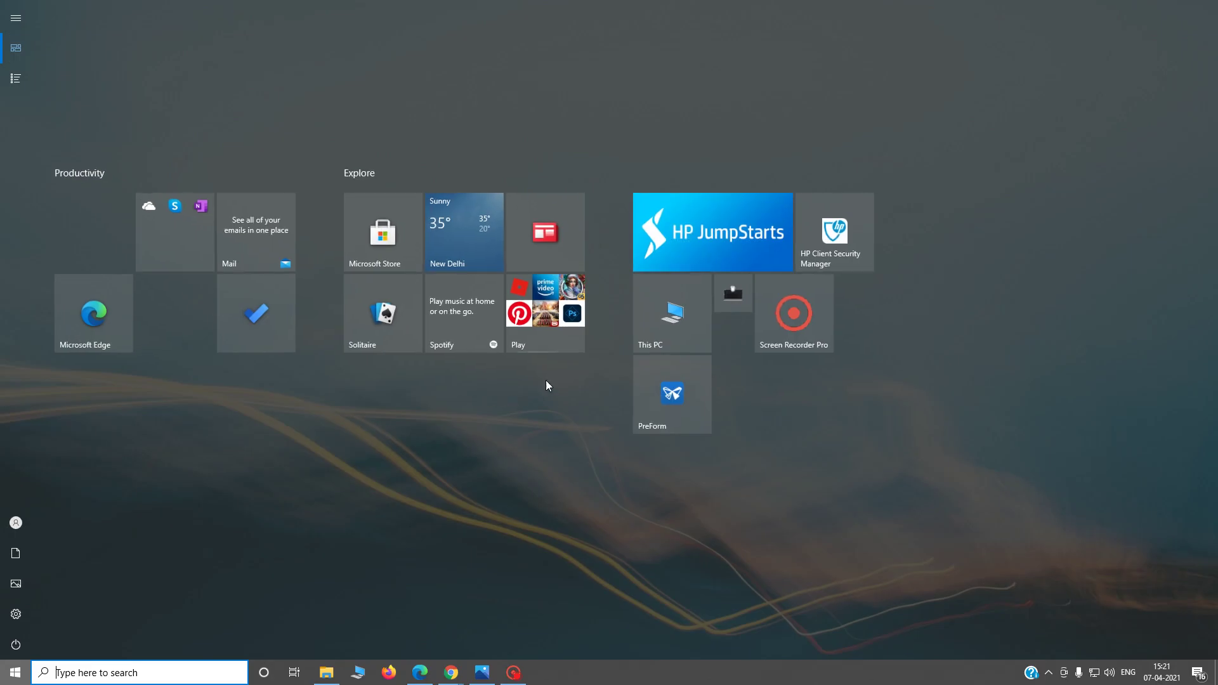
pyautogui.moveTo(451, 672)
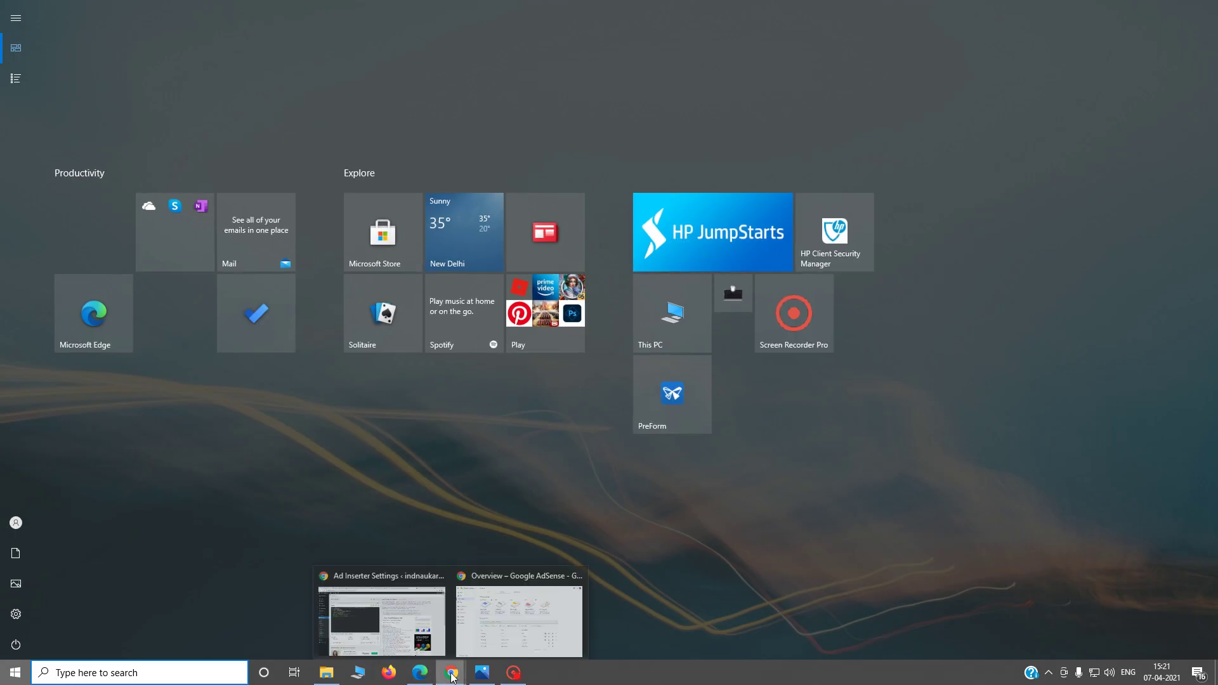
pyautogui.click(526, 626)
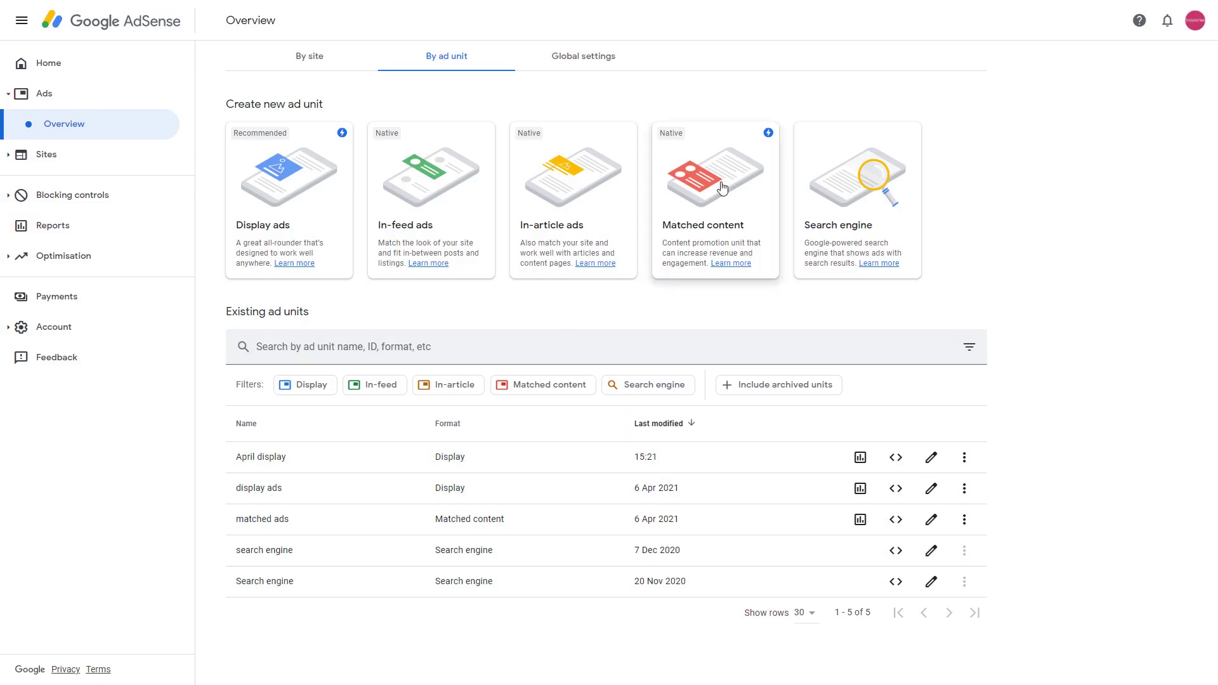
pyautogui.click(722, 188)
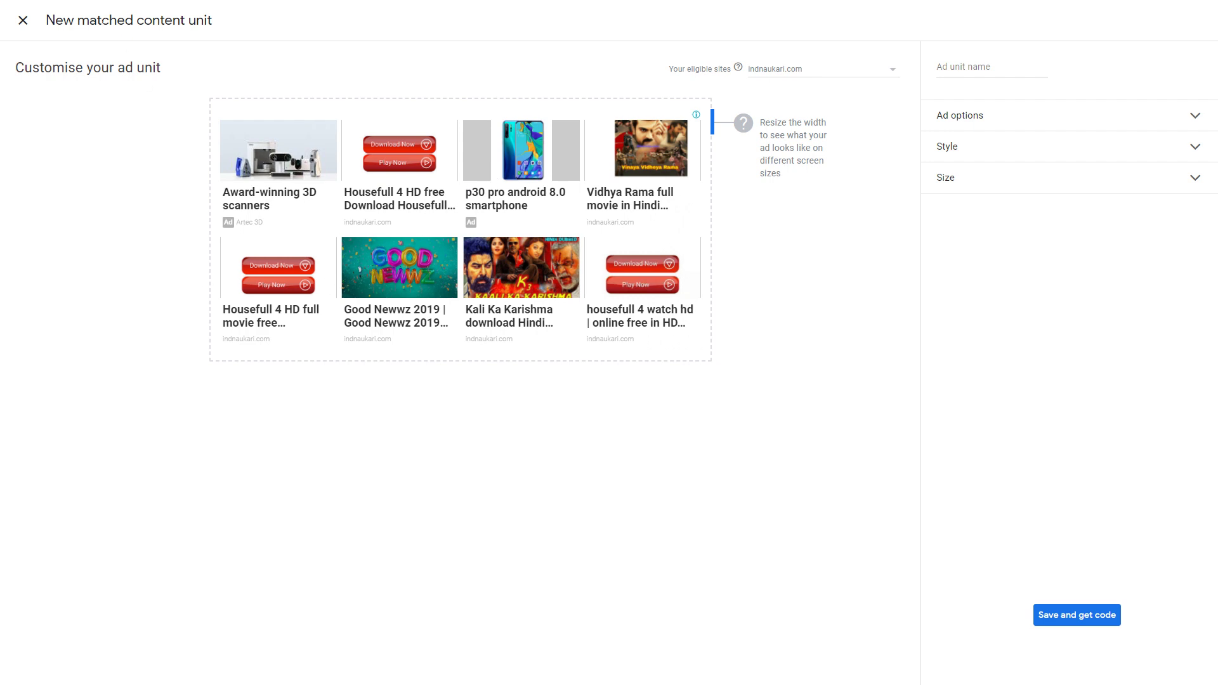
pyautogui.click(966, 67)
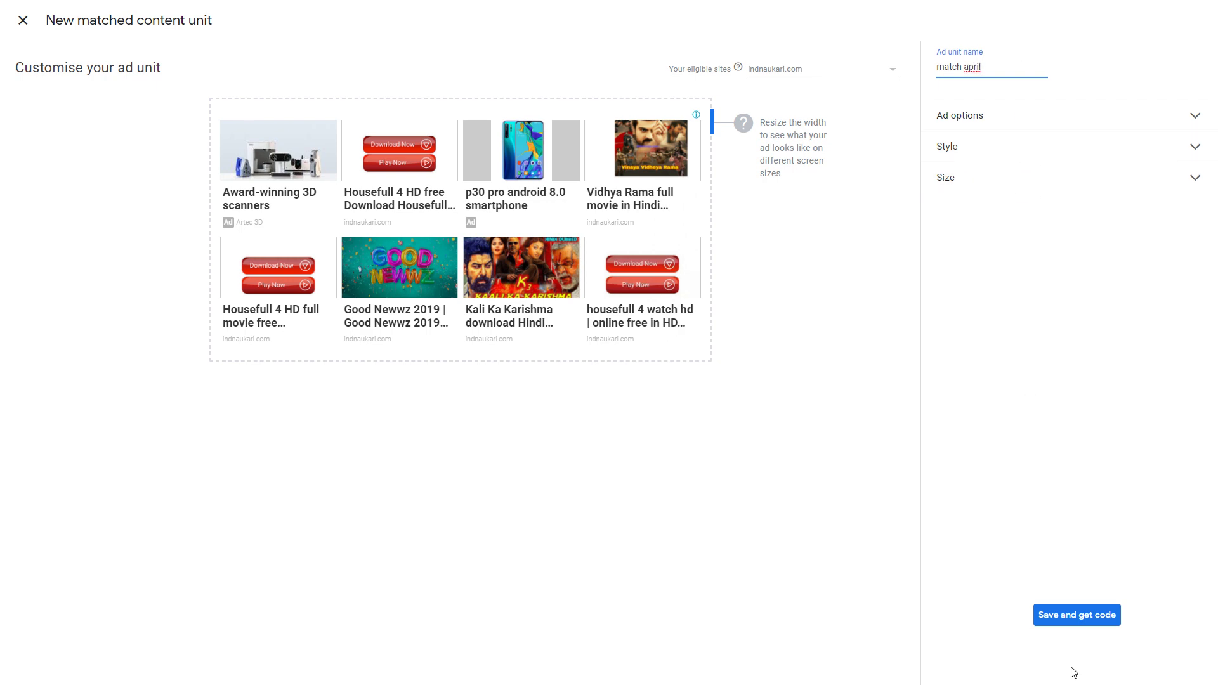
pyautogui.click(1072, 616)
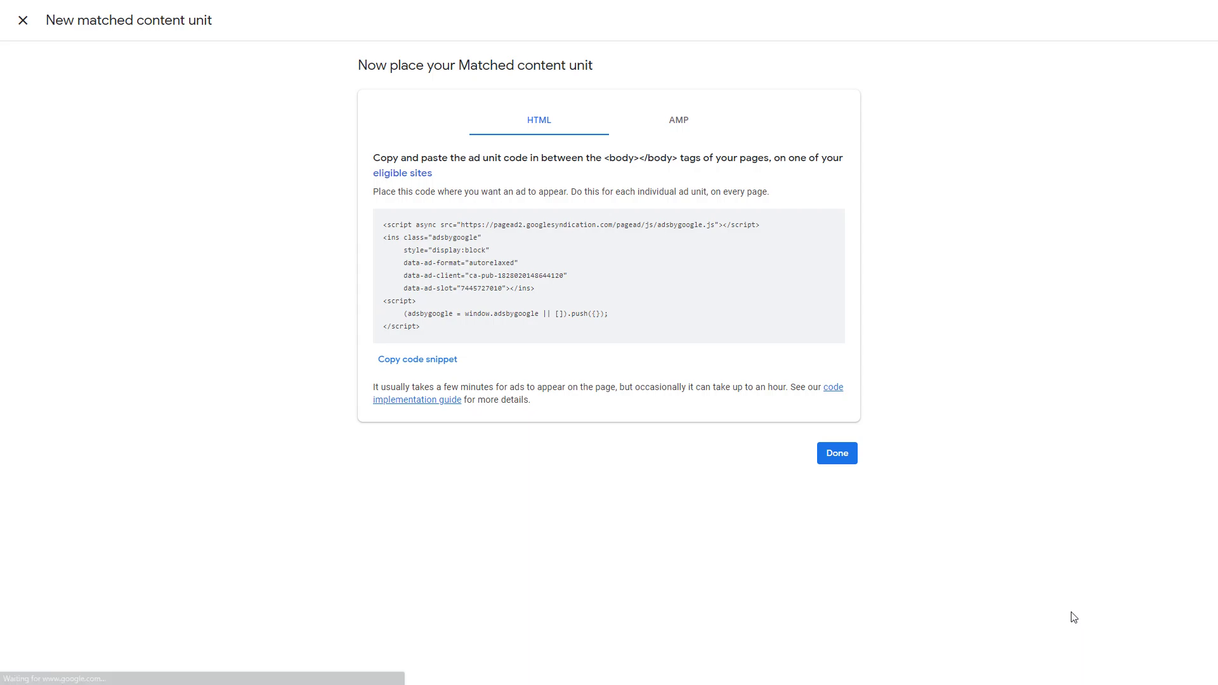
# Copy the matched content unit's HTML code snippet, finish the unit, and paste the code into Block 3 of Ad Inserter in WordPress.
pyautogui.click(422, 360)
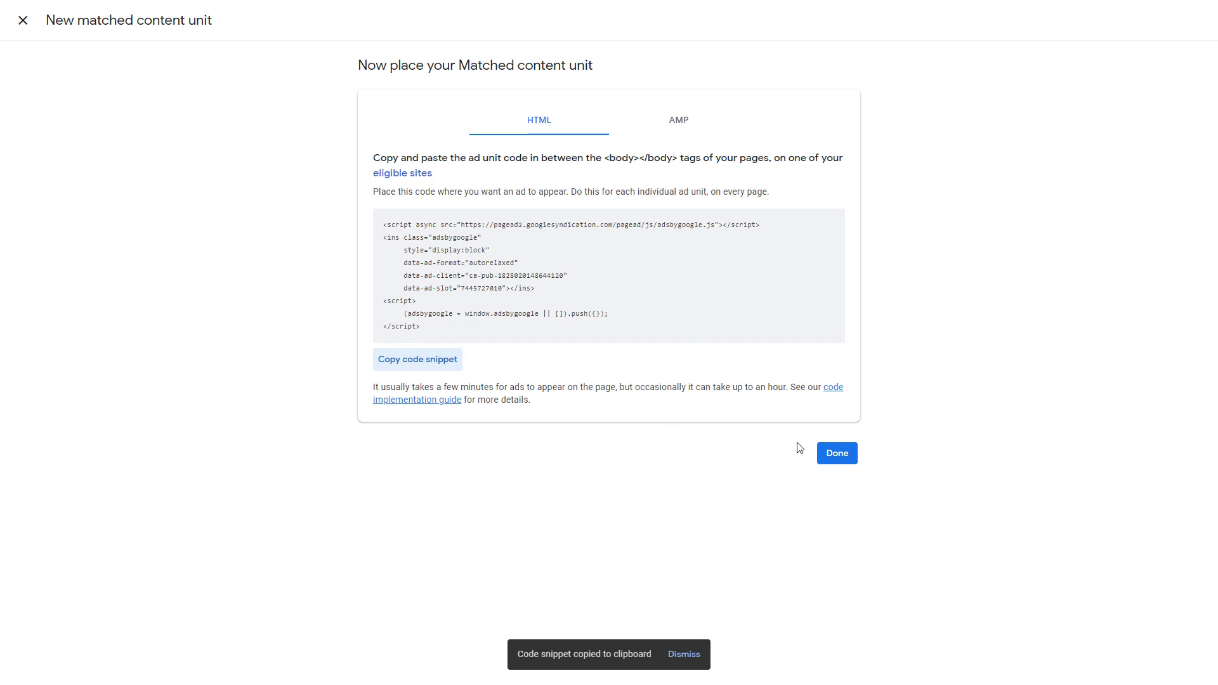
pyautogui.click(852, 458)
pyautogui.press('super')
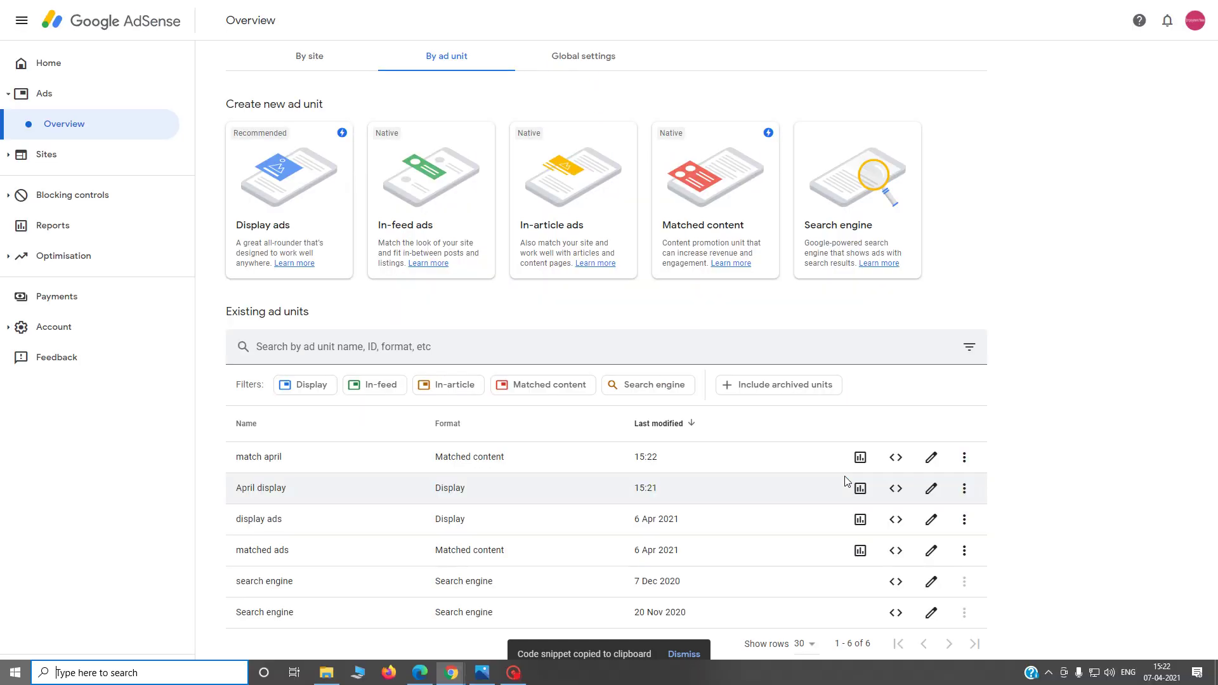
pyautogui.moveTo(456, 666)
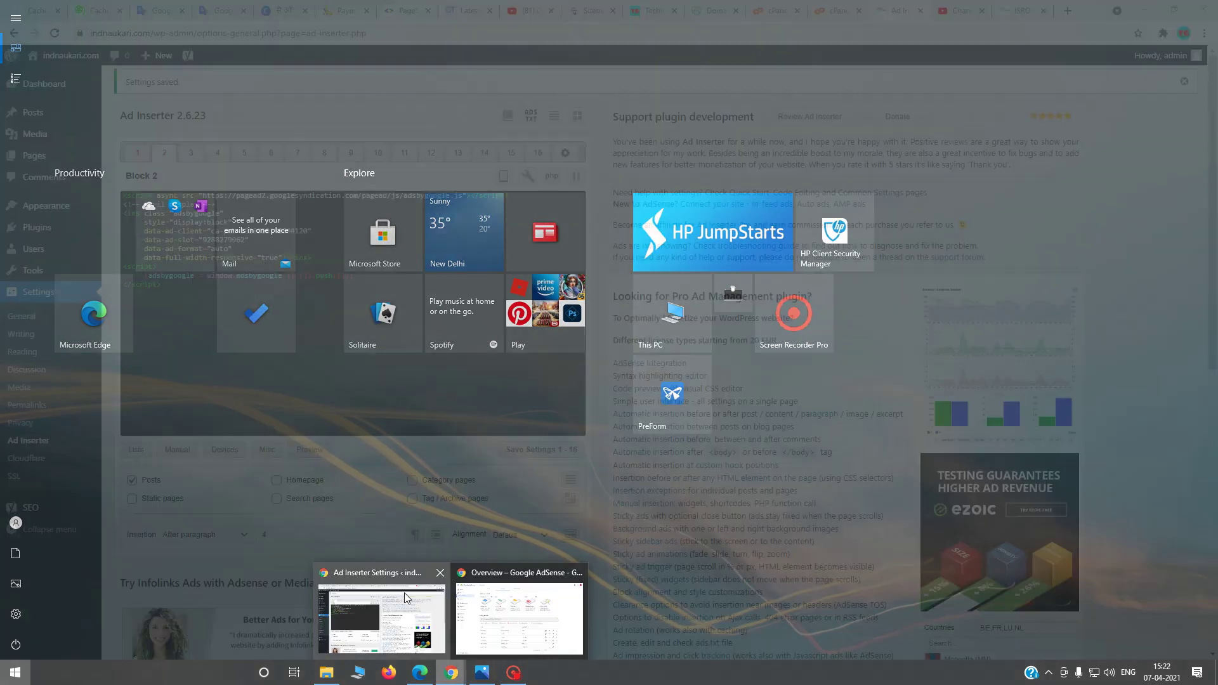
pyautogui.click(404, 592)
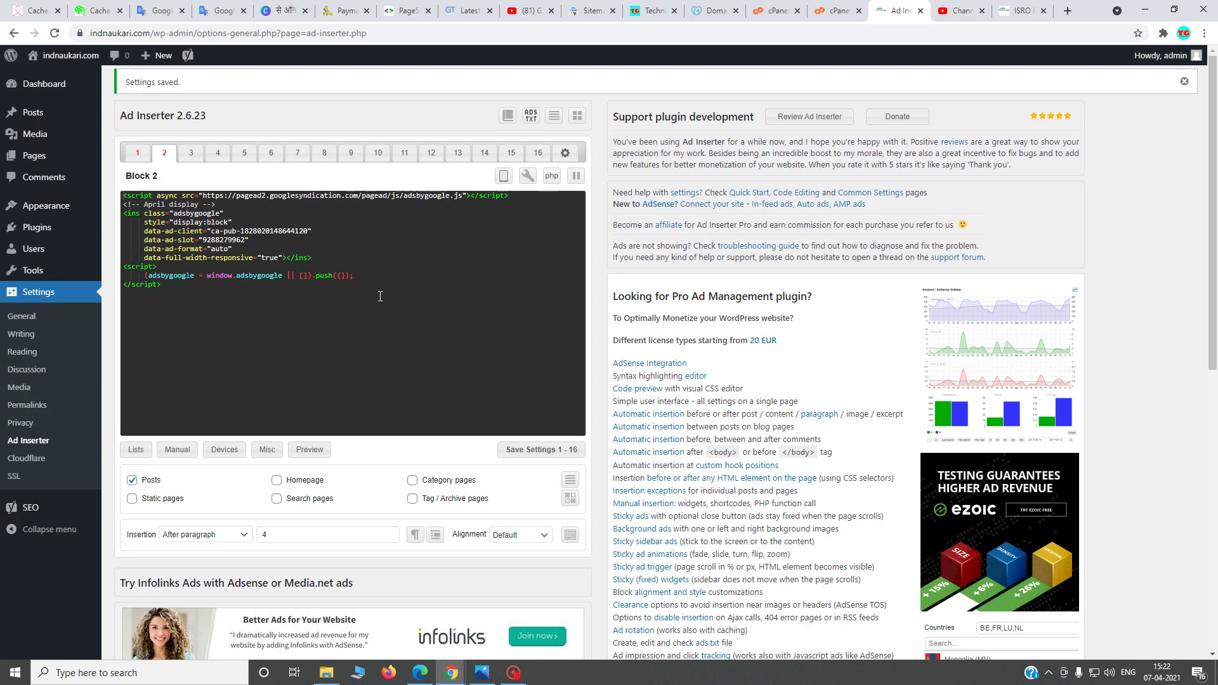
pyautogui.click(191, 153)
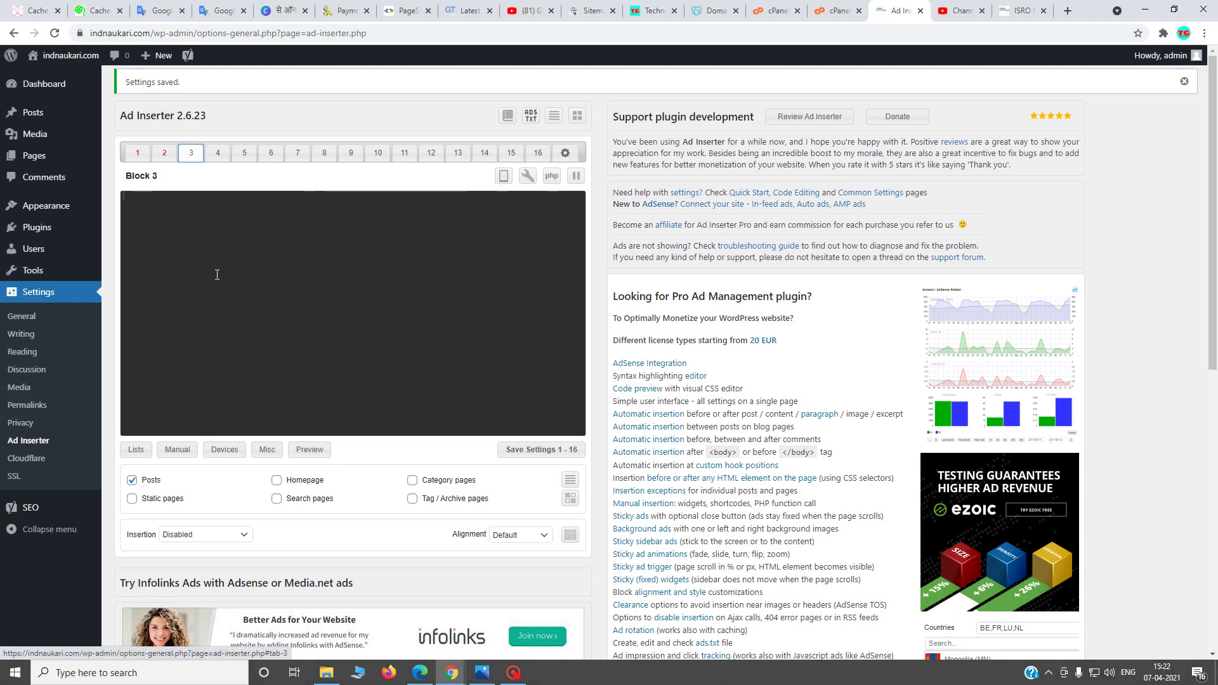
pyautogui.rightClick(185, 222)
pyautogui.click(208, 310)
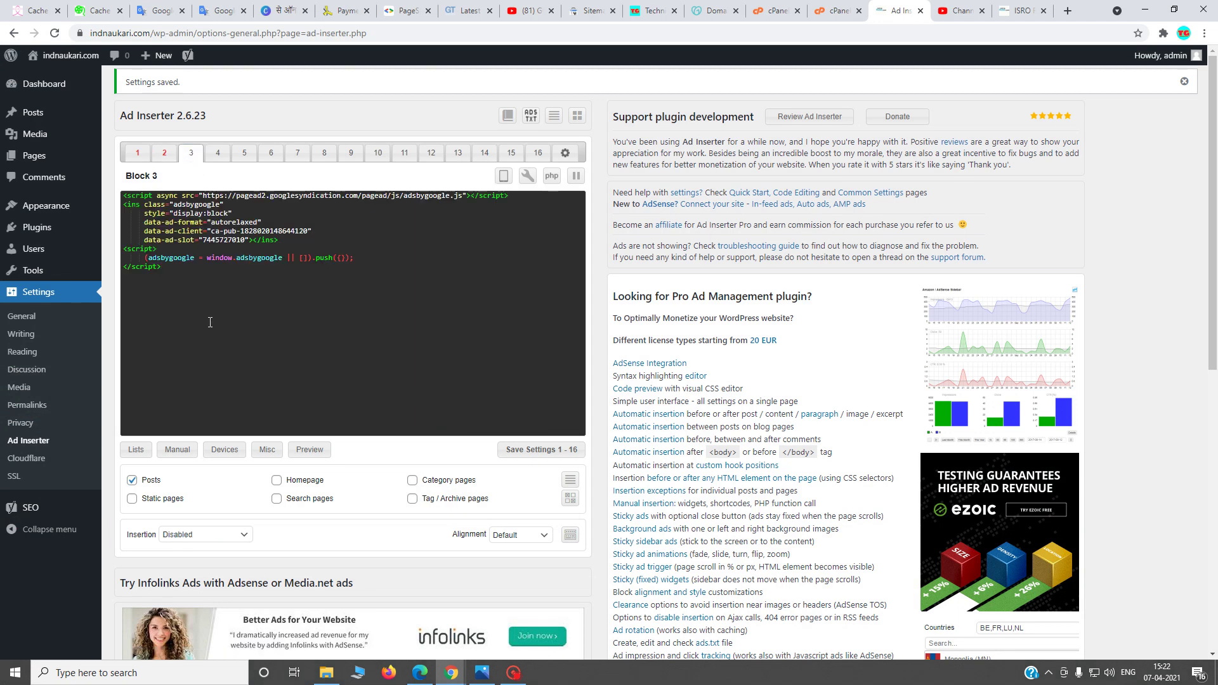
# Set Block 3's insertion to After content and enable it on category pages and tag/archive pages.
pyautogui.click(239, 536)
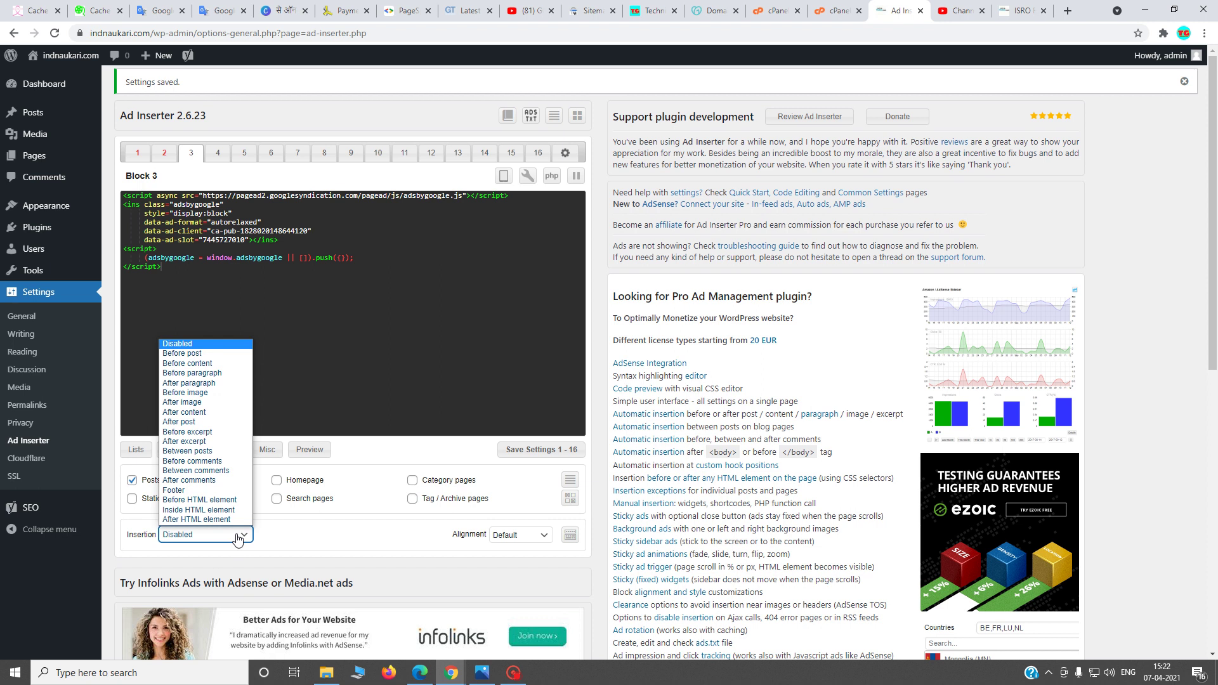
pyautogui.click(202, 413)
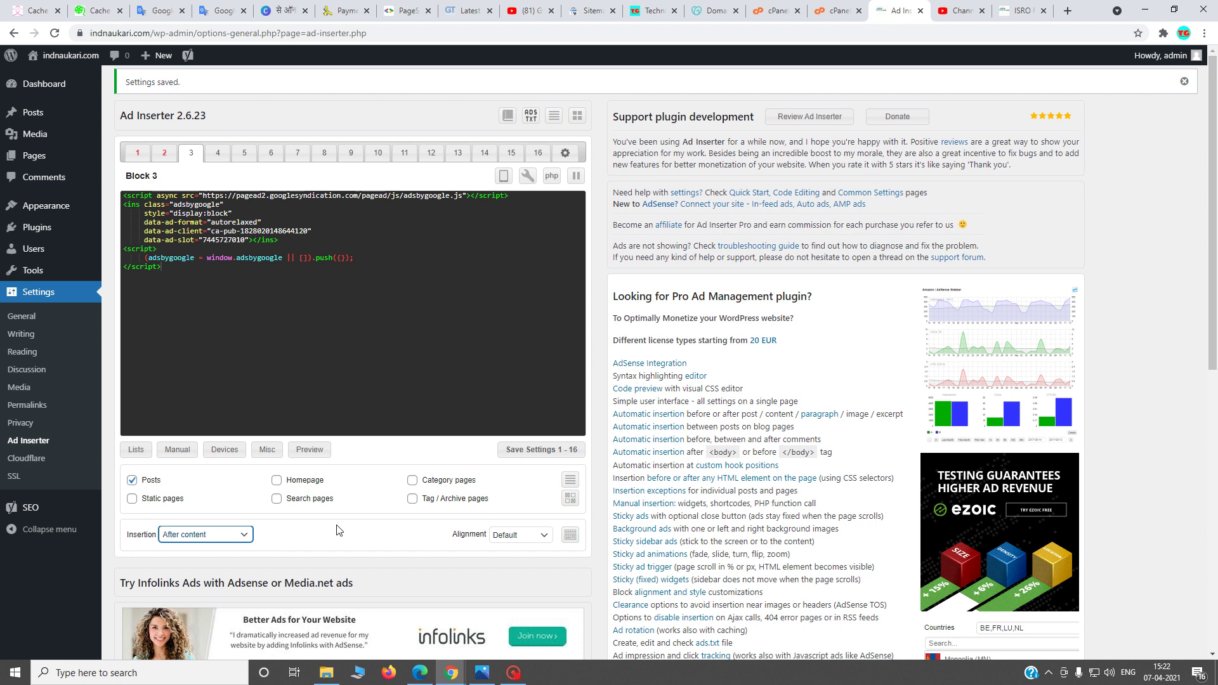
pyautogui.click(412, 481)
pyautogui.click(412, 498)
# Paste the copied matched content ad code into Block 4.
pyautogui.click(213, 153)
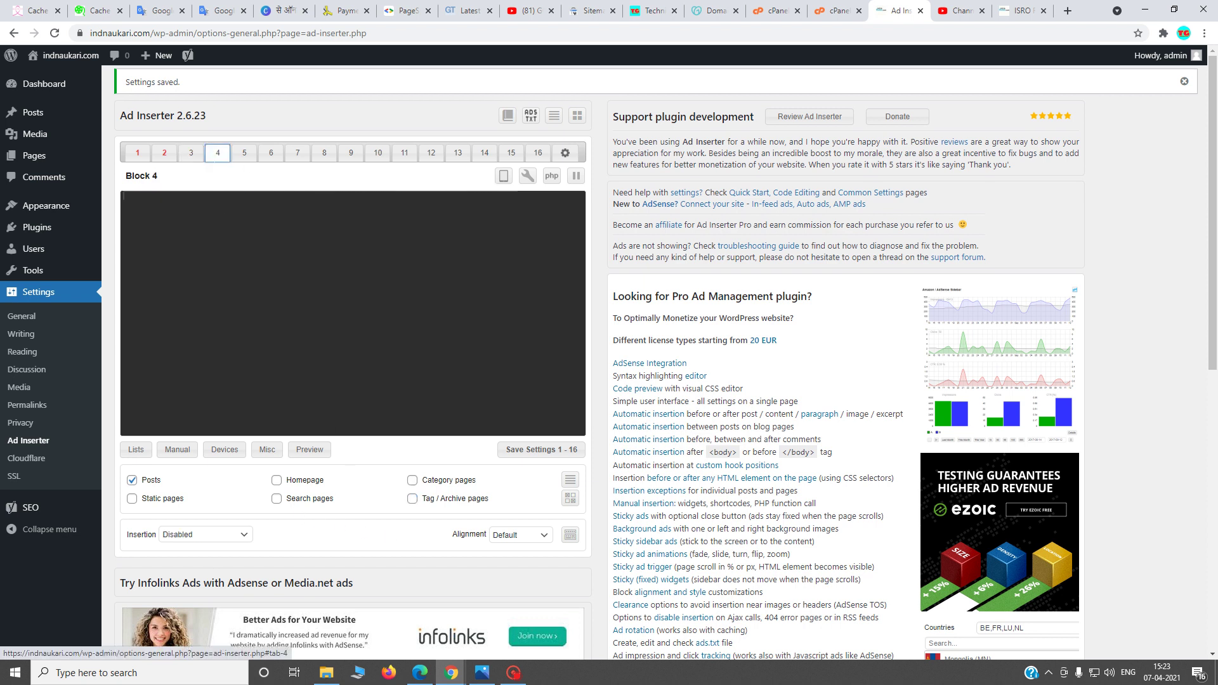
pyautogui.rightClick(213, 228)
pyautogui.click(242, 323)
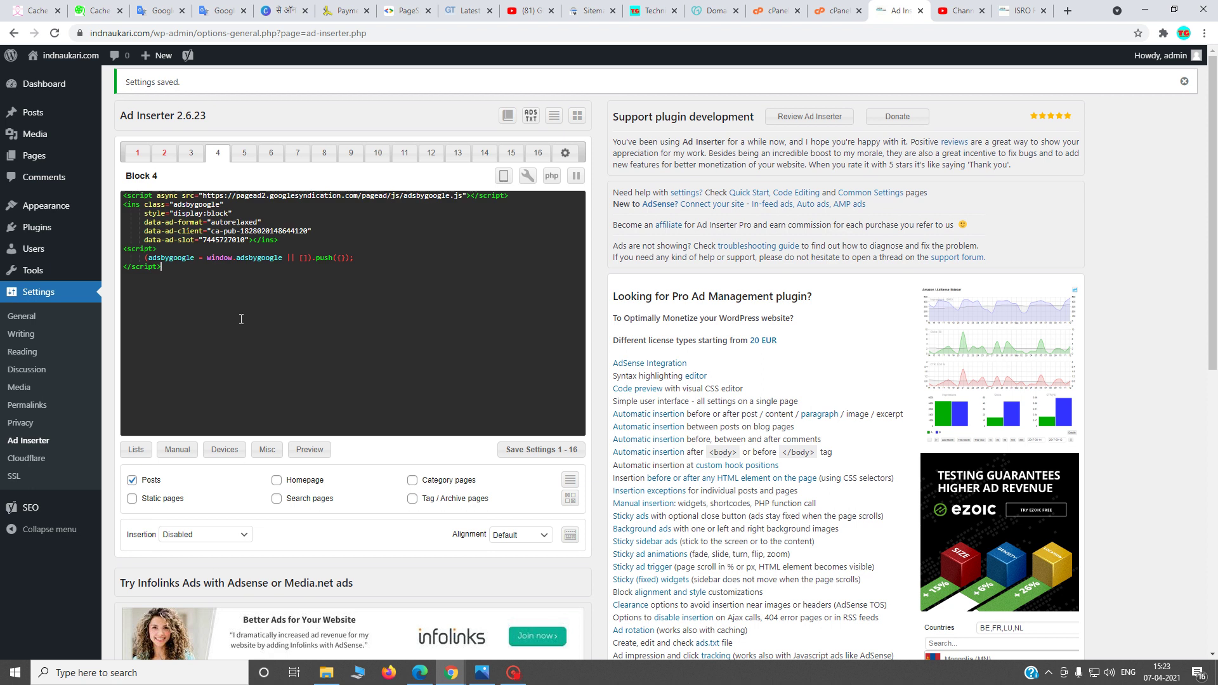
# Enable Block 4 on the homepage, set its insertion to Between posts, and save the settings.
pyautogui.click(277, 481)
pyautogui.click(235, 543)
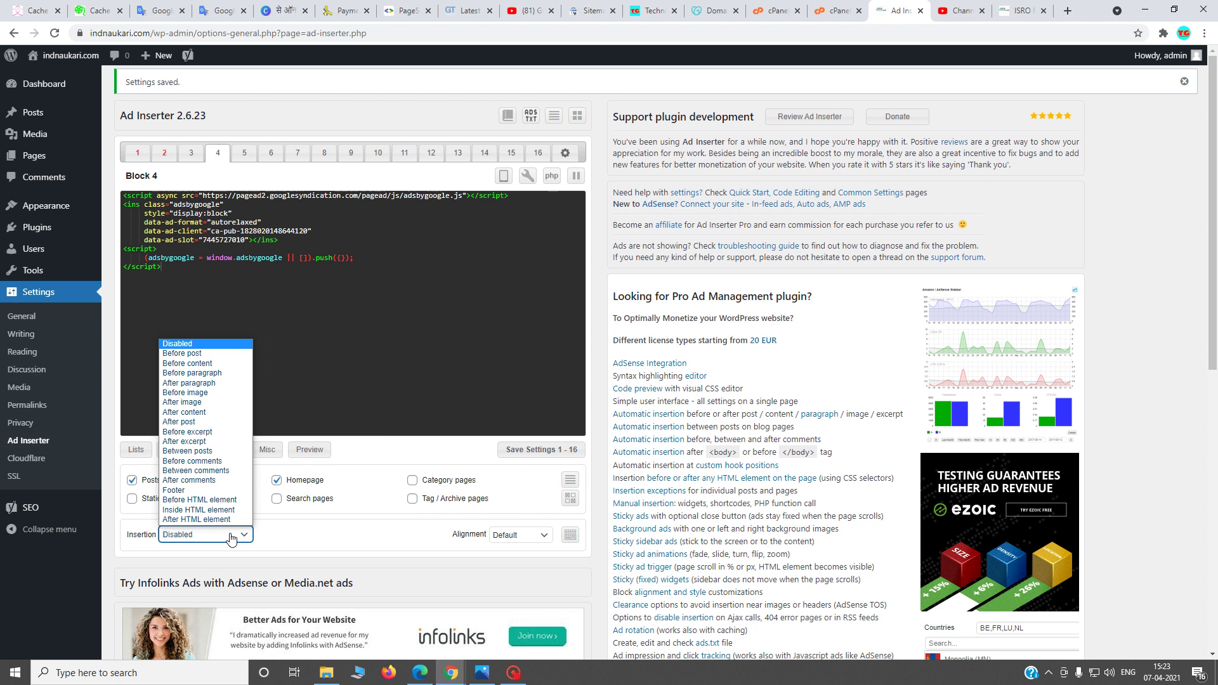
pyautogui.click(202, 452)
pyautogui.click(533, 451)
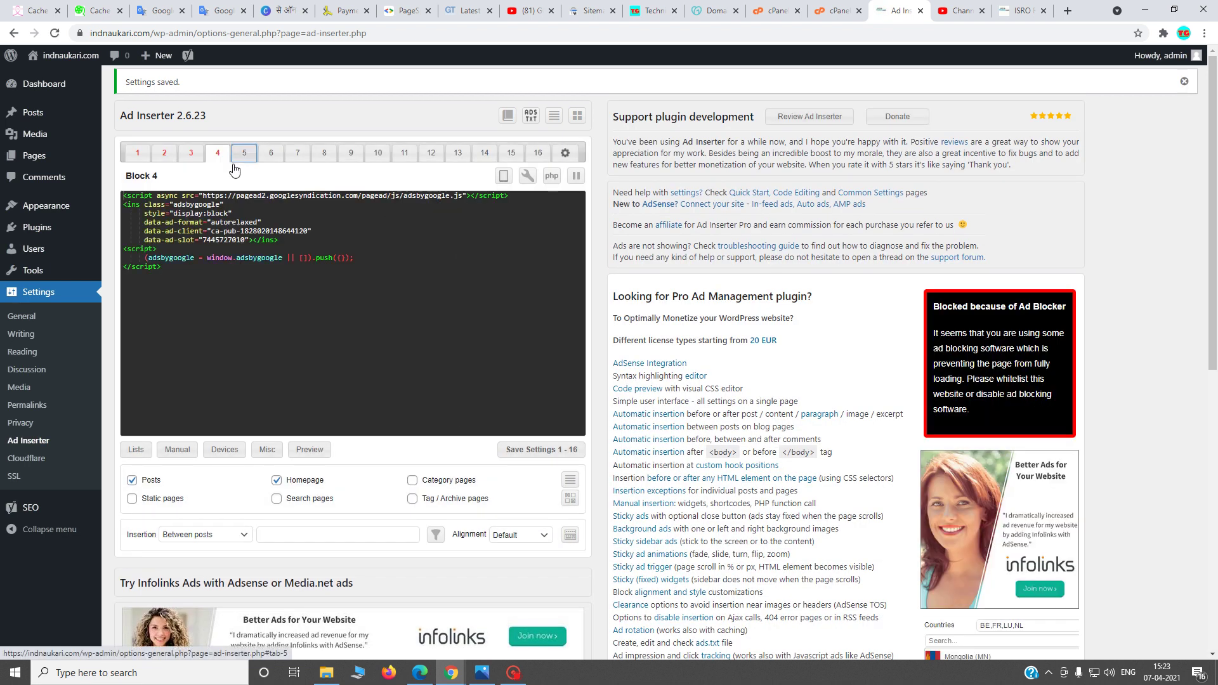
# Copy the whole April display ad code from Block 1 and paste it into Block 5.
pyautogui.click(137, 152)
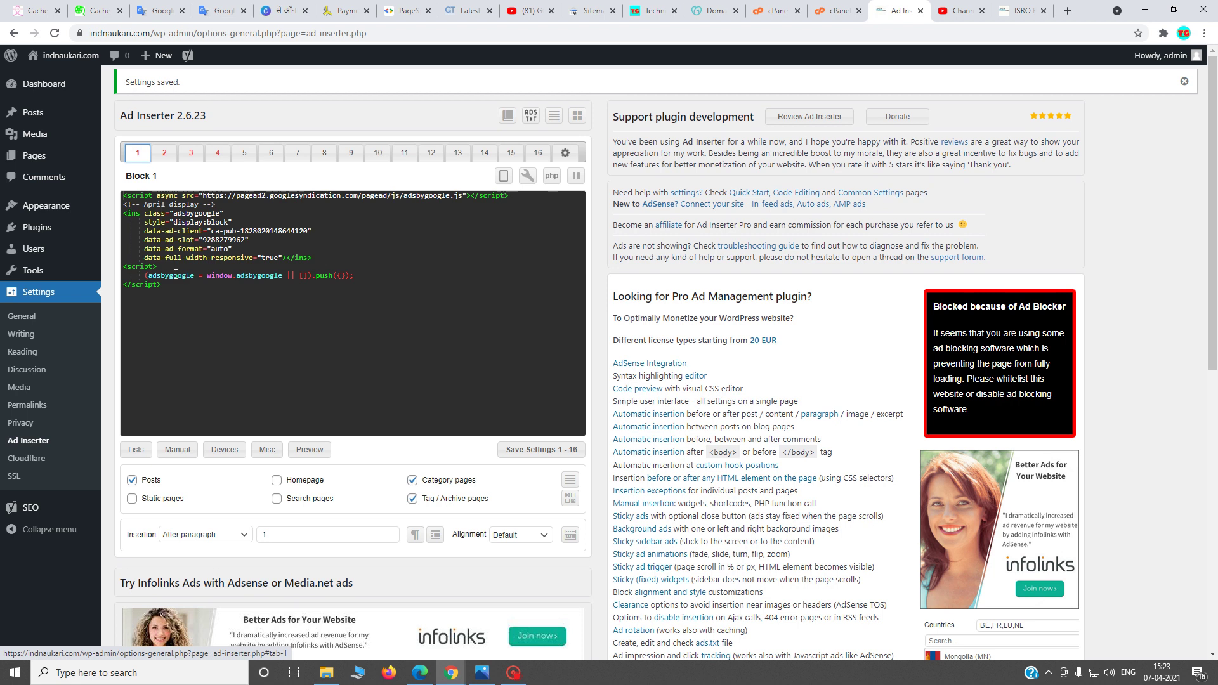
pyautogui.moveTo(141, 279); pyautogui.dragTo(109, 196)
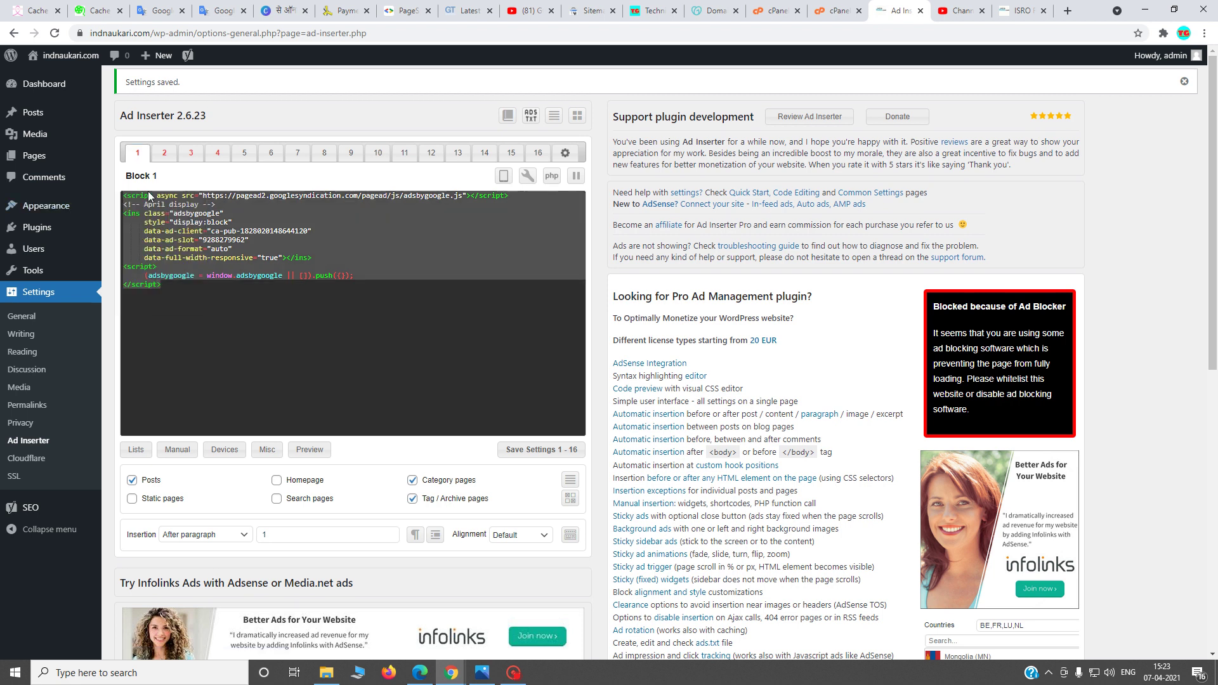
pyautogui.rightClick(151, 201)
pyautogui.click(173, 244)
pyautogui.click(245, 154)
pyautogui.rightClick(175, 235)
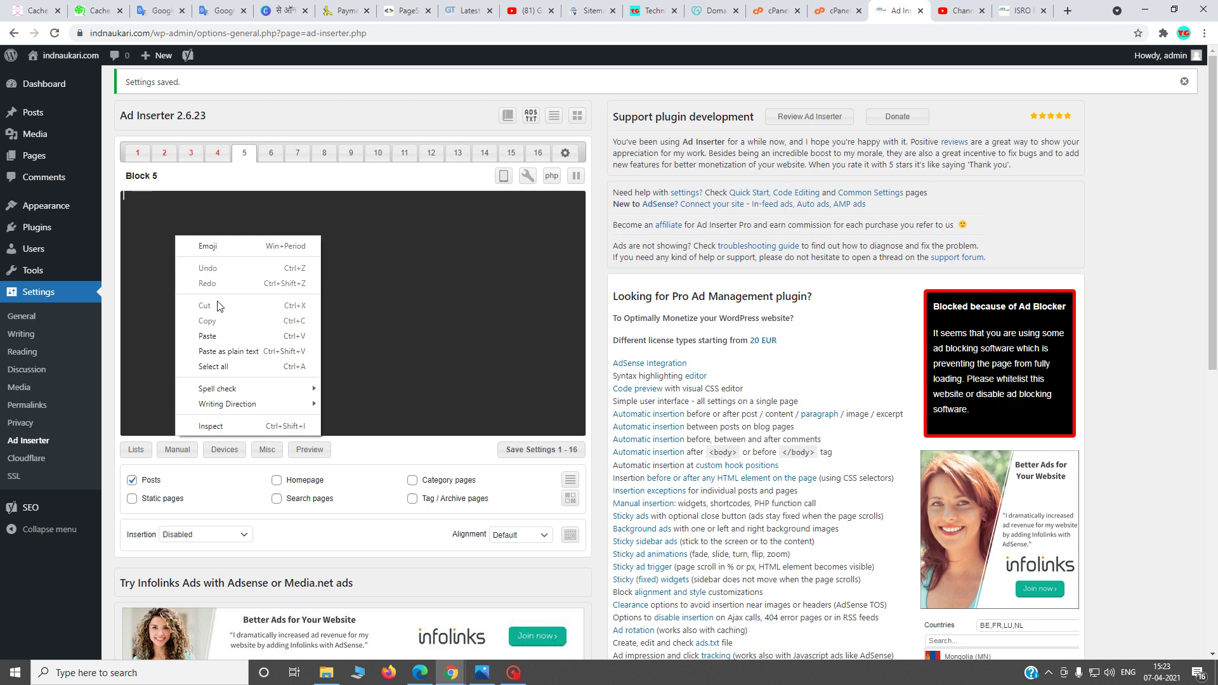
pyautogui.click(216, 323)
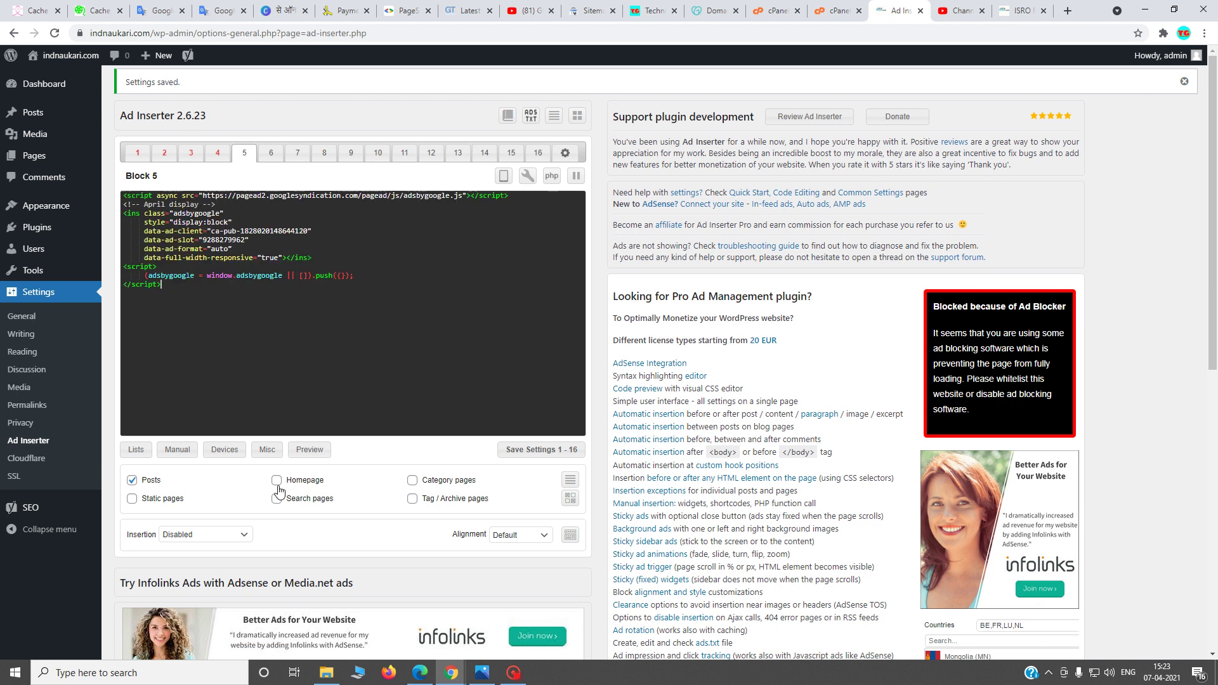